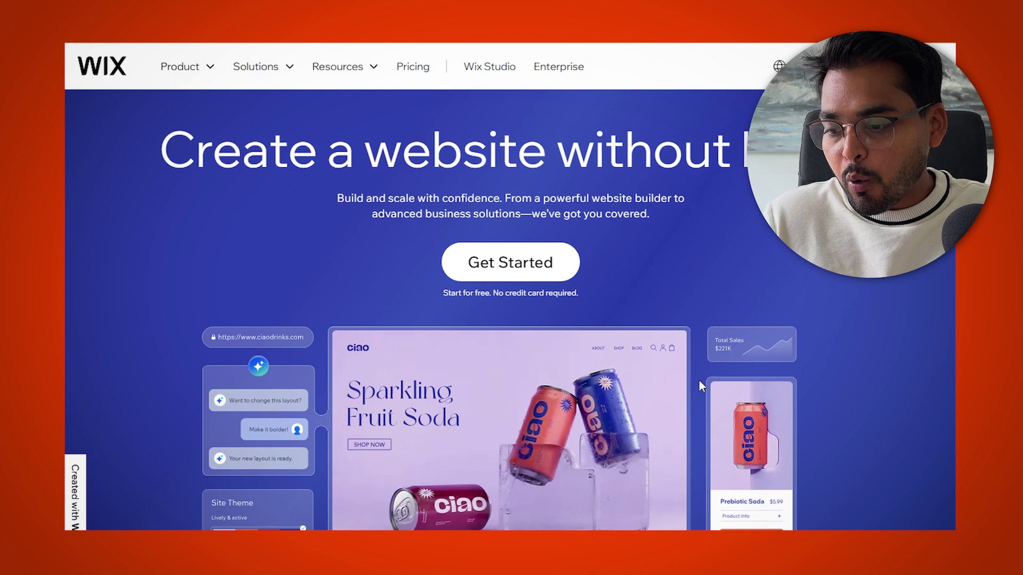
# Step: Go to Wix's AI website builder page from the Product menu
pyautogui.scroll(-10, 699, 380)
pyautogui.scroll(-15, 699, 382)
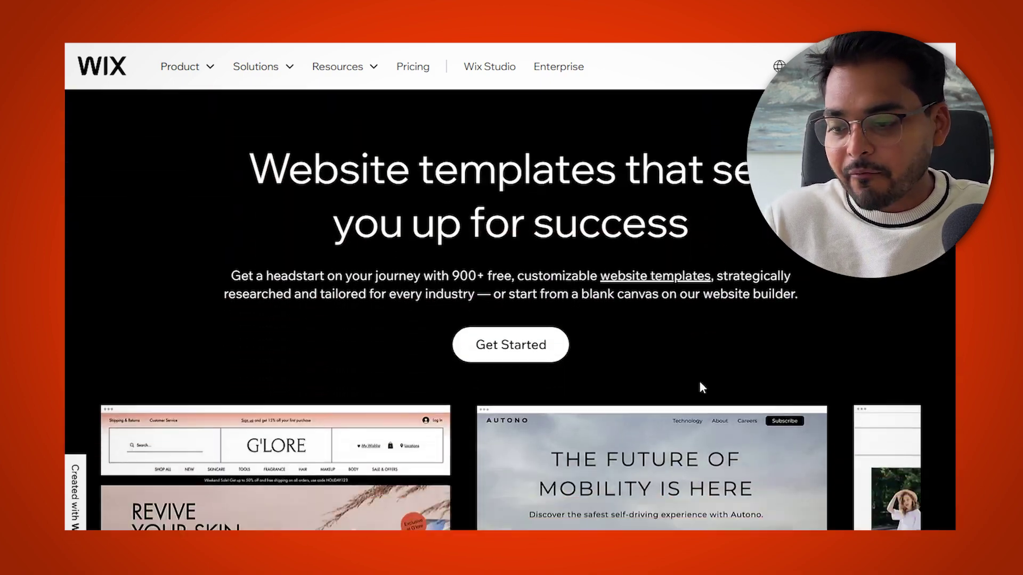
pyautogui.scroll(-15, 701, 383)
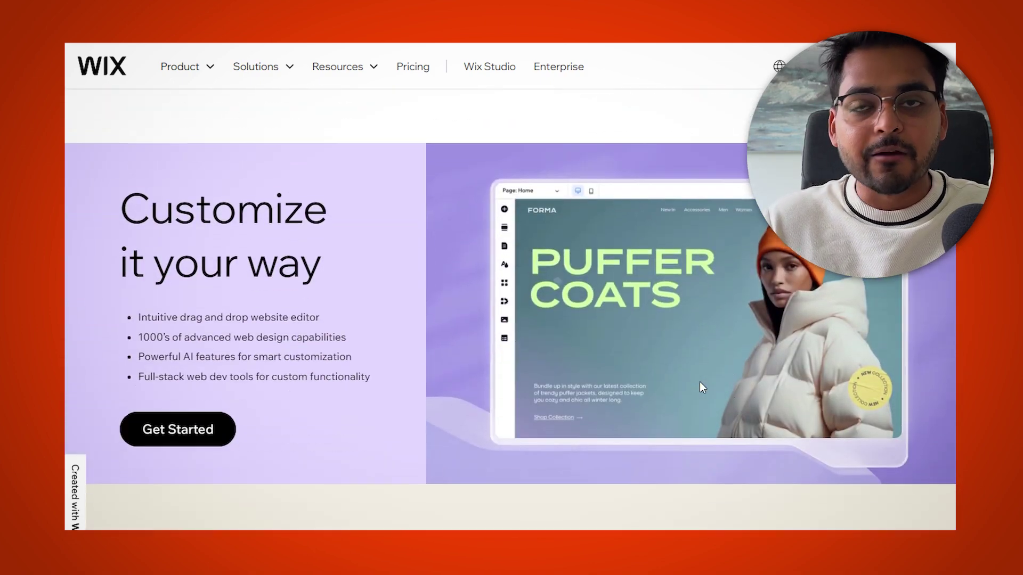
pyautogui.scroll(-7, 701, 381)
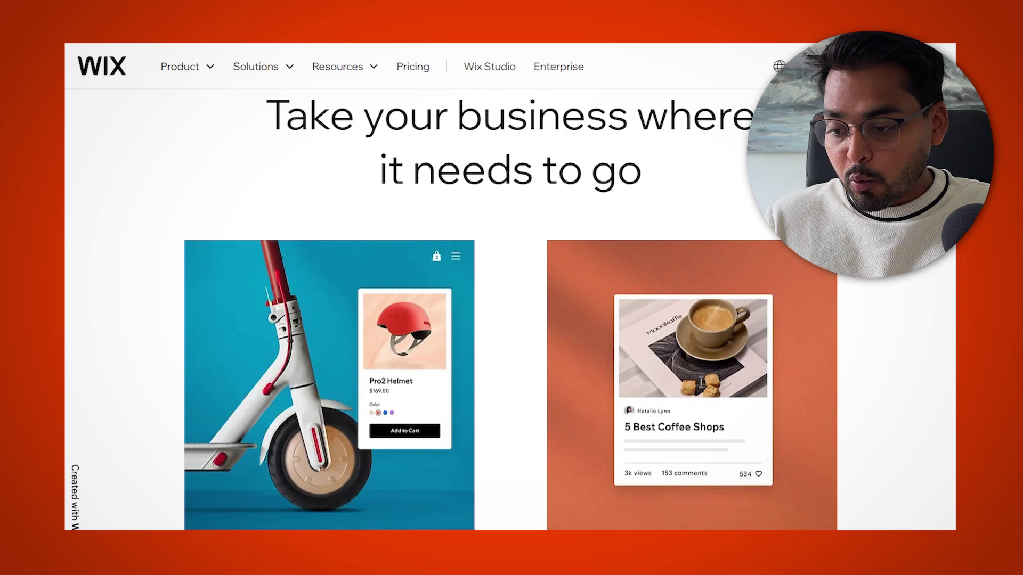
pyautogui.moveTo(195, 76)
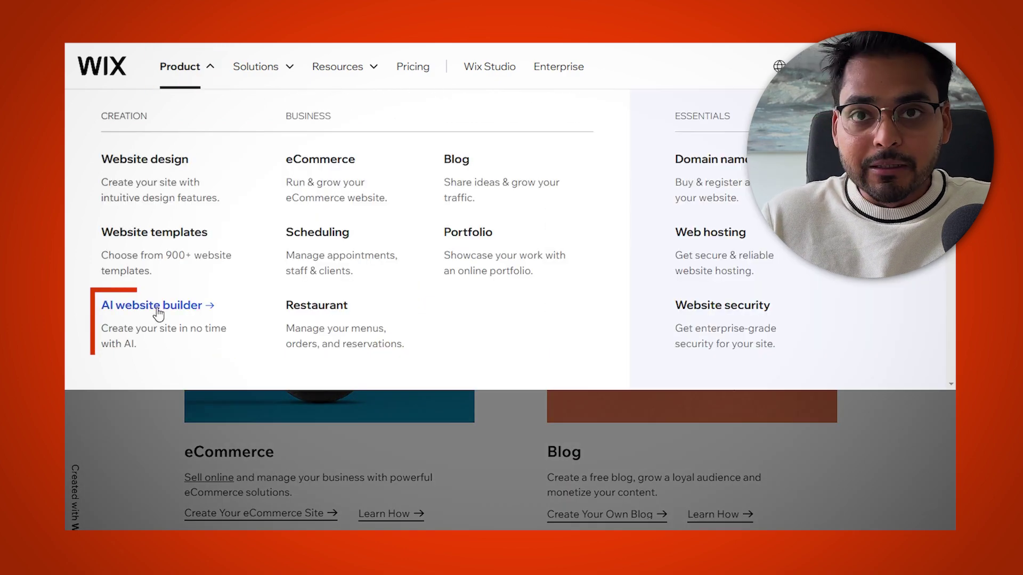
pyautogui.click(156, 306)
pyautogui.scroll(-7, 493, 242)
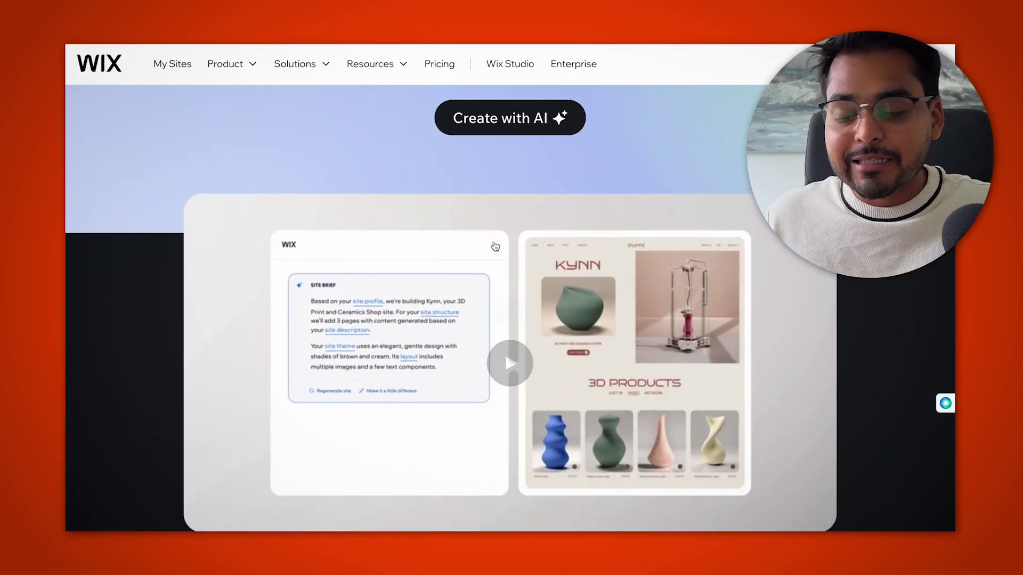
pyautogui.scroll(8, 506, 238)
pyautogui.scroll(-2, 494, 241)
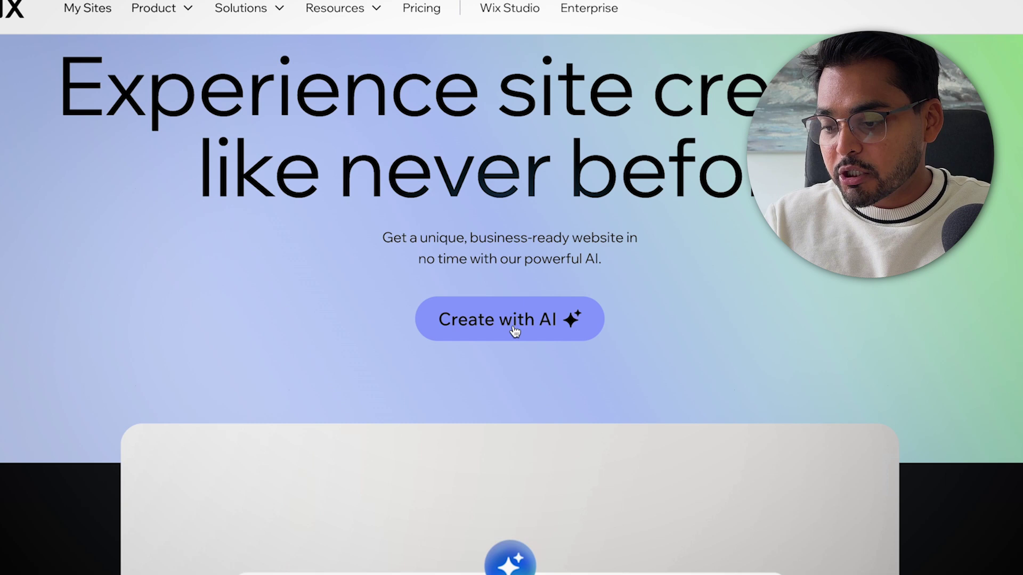
# Step: Start the AI chat and send the pasted Ocean Wonders Aquarium site description
pyautogui.click(513, 331)
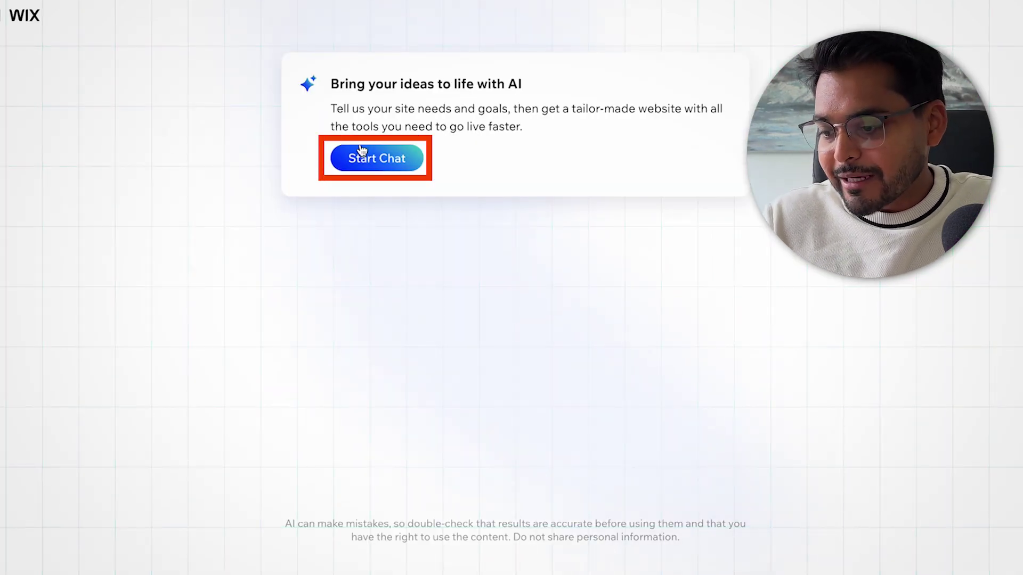
pyautogui.click(360, 155)
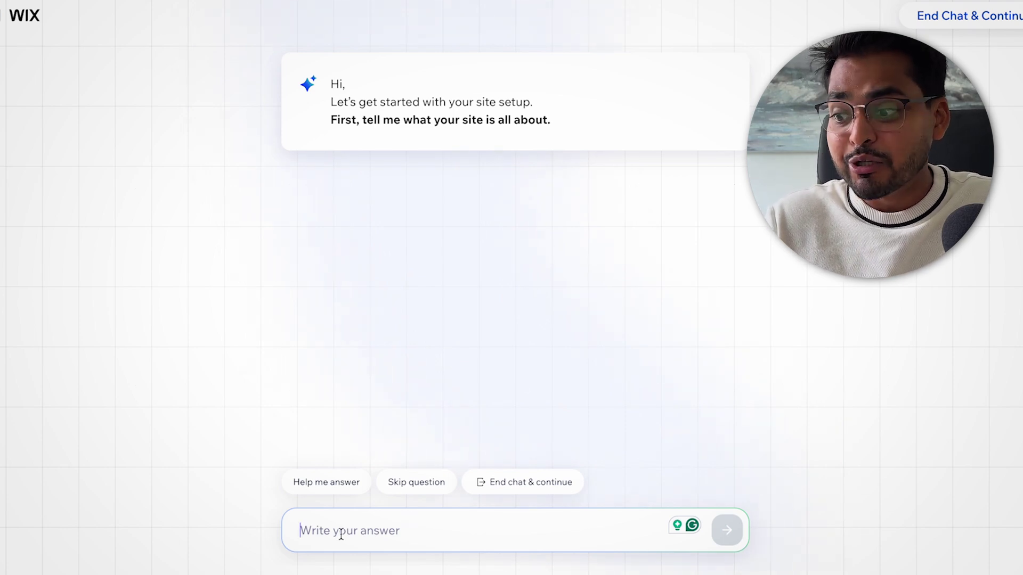
pyautogui.write('Create a website for Ocean Wonders Aquarium, showcasing marine life exhibits and visitor information.')
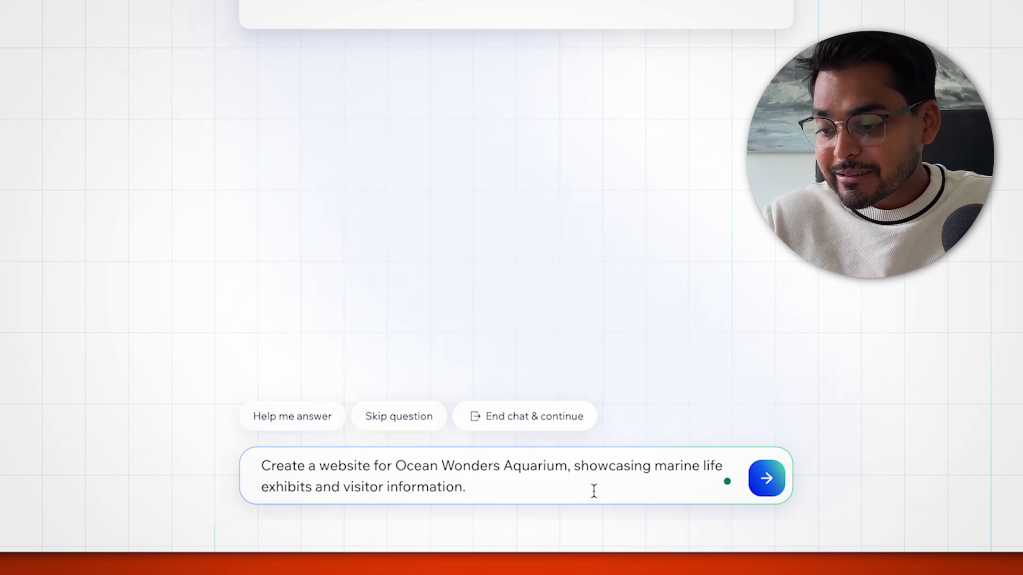
pyautogui.click(766, 478)
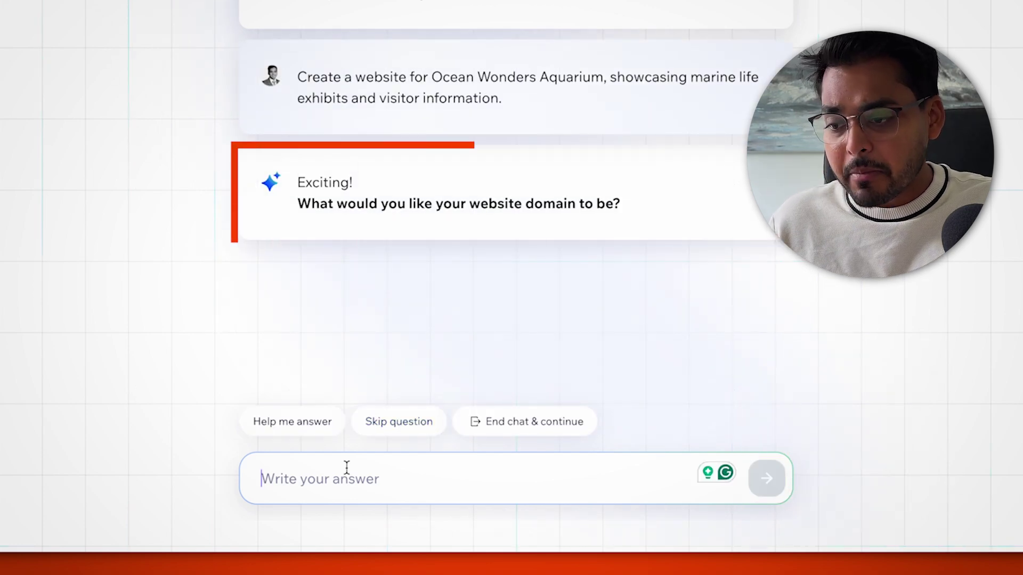
# Step: Answer with domain 'oceanwonders' and services ticket booking, visitor information and exhibit details
pyautogui.write('oceanwonders')
pyautogui.press('Return')
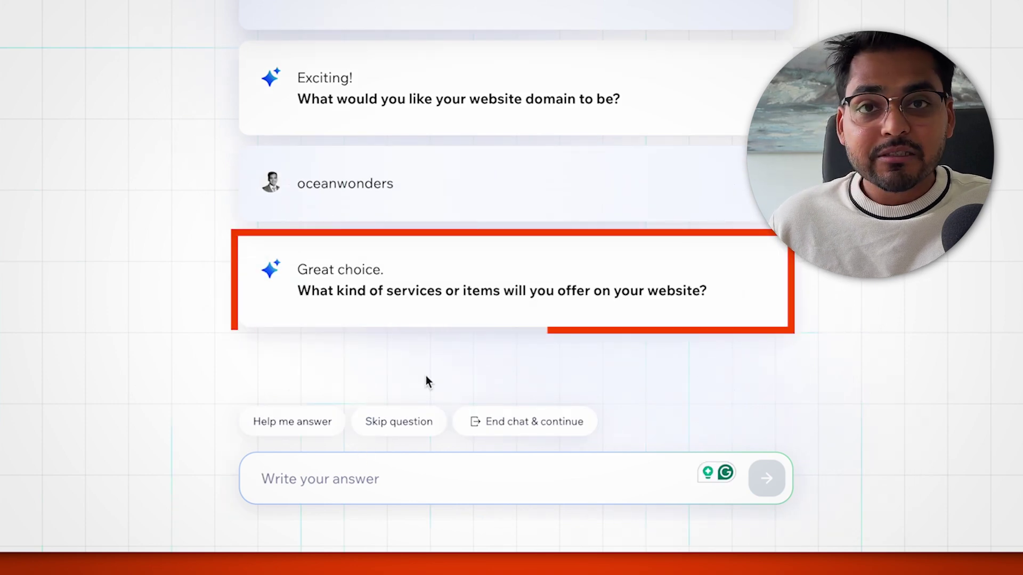
pyautogui.write('ticket booking,')
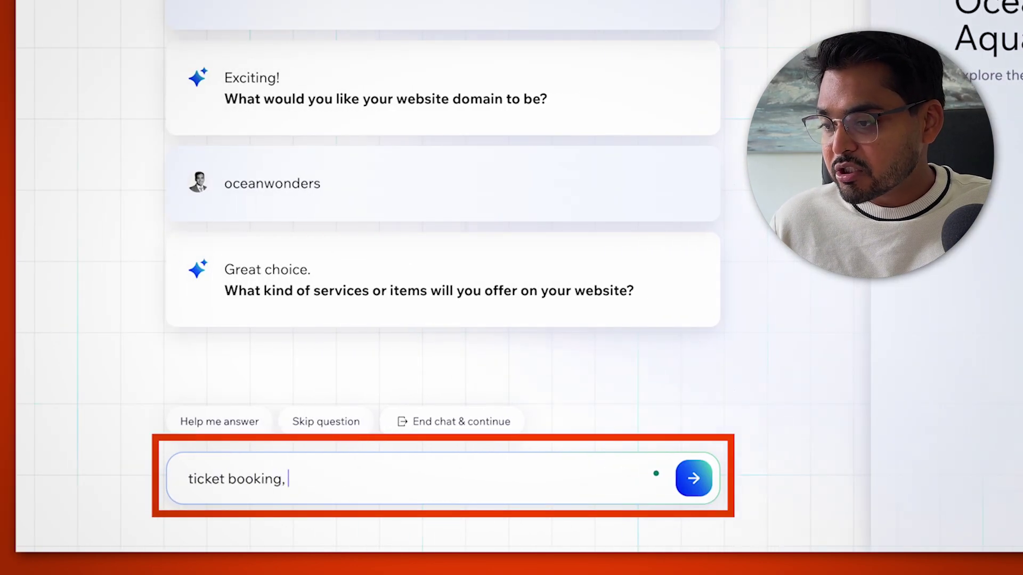
pyautogui.write(' visitor information and ex')
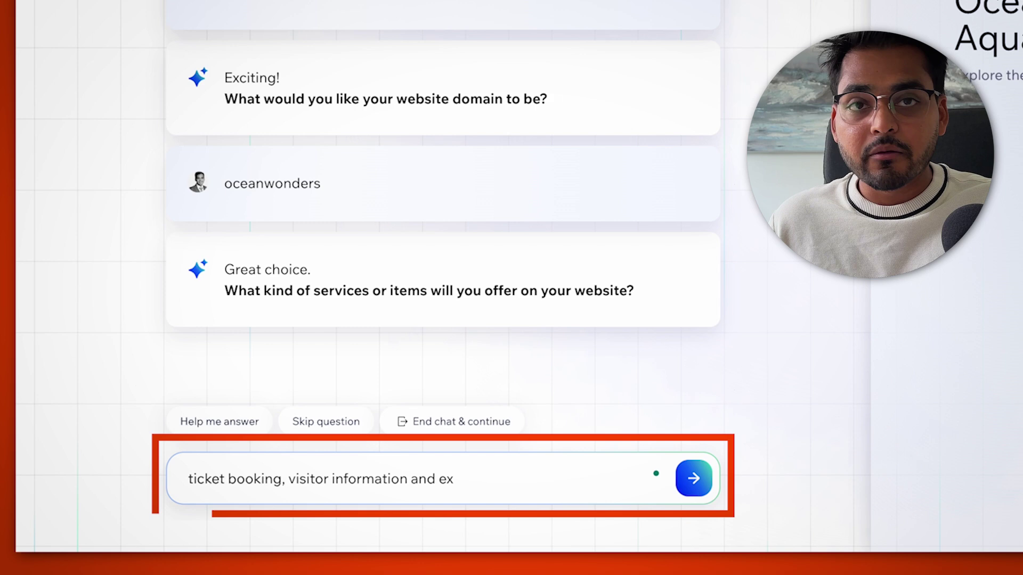
pyautogui.write('hibit details')
pyautogui.press('Return')
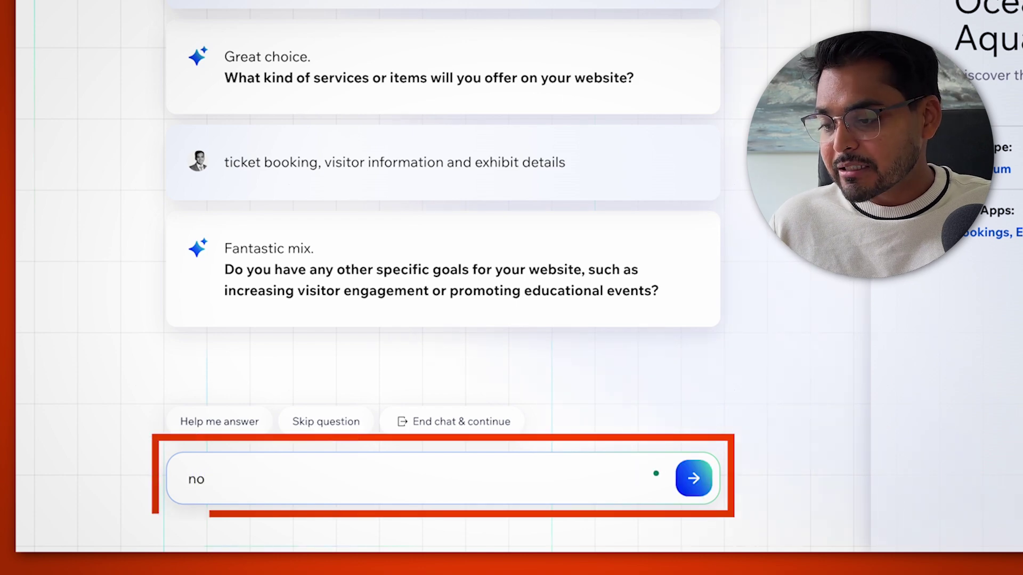
# Step: Answer 'no' for extra goals, give the conservation history, and set location 'vancouver BC'
pyautogui.write('no')
pyautogui.press('Return')
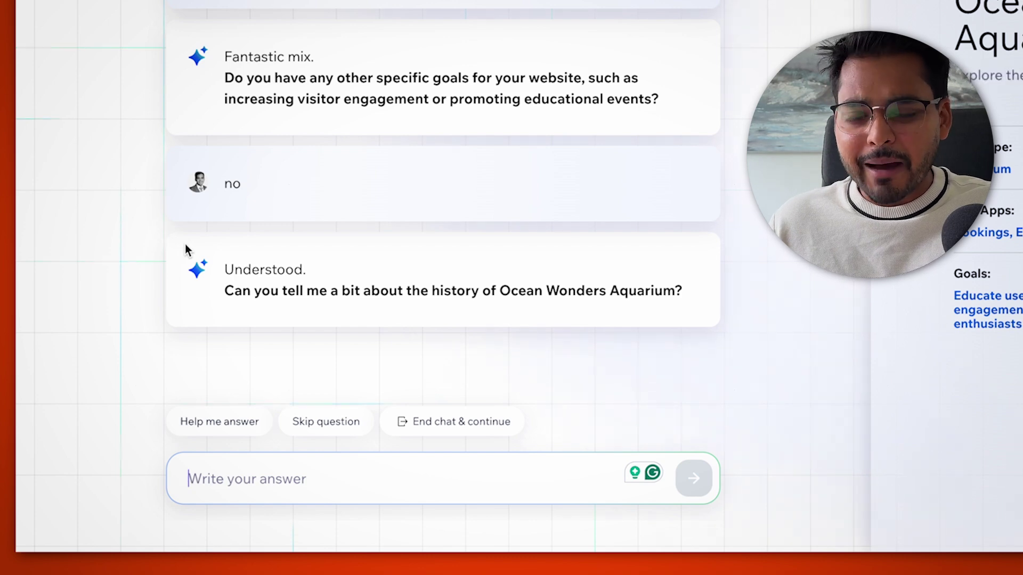
pyautogui.write('An ac')
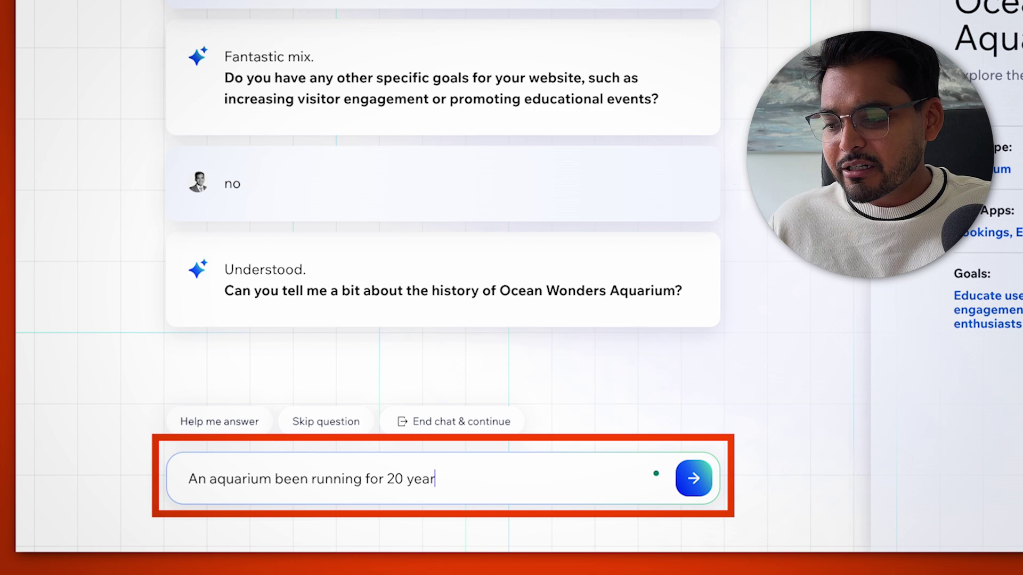
pyautogui.write(' local marine life')
pyautogui.press('Return')
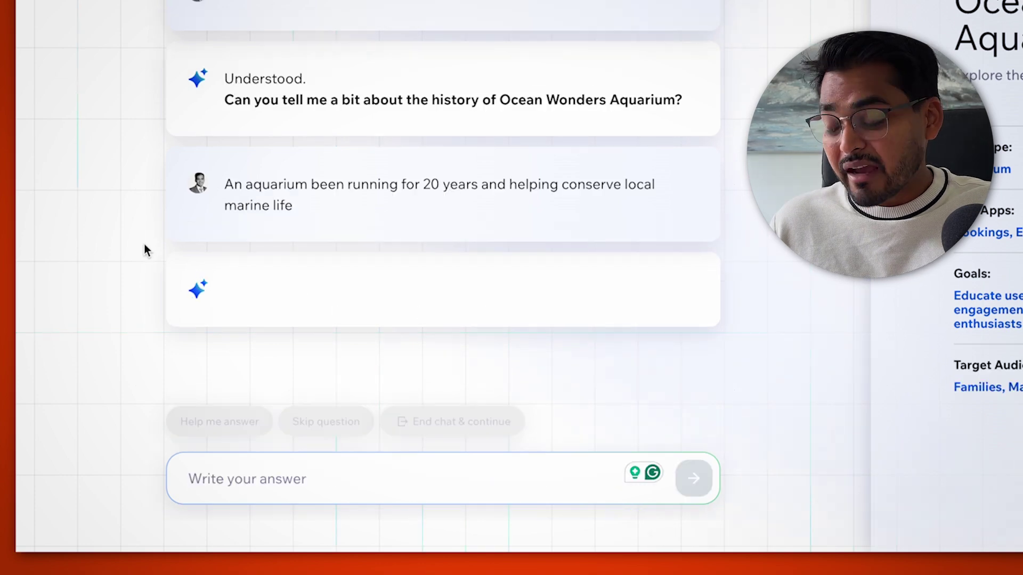
pyautogui.write('vancouver BC')
pyautogui.press('Return')
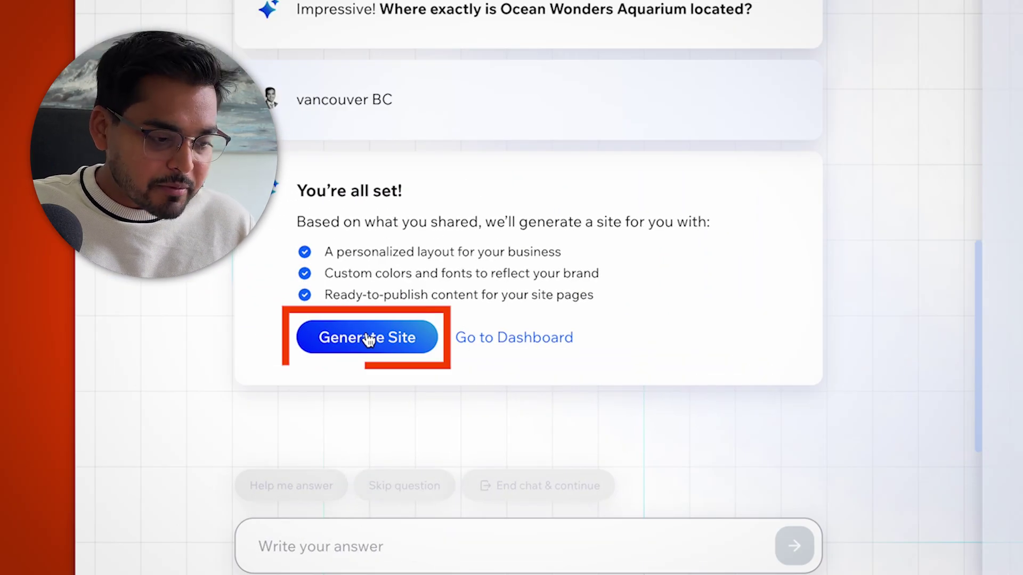
# Step: Generate the aquarium site and review its hero, Services, Exhibits and footer sections
pyautogui.click(369, 339)
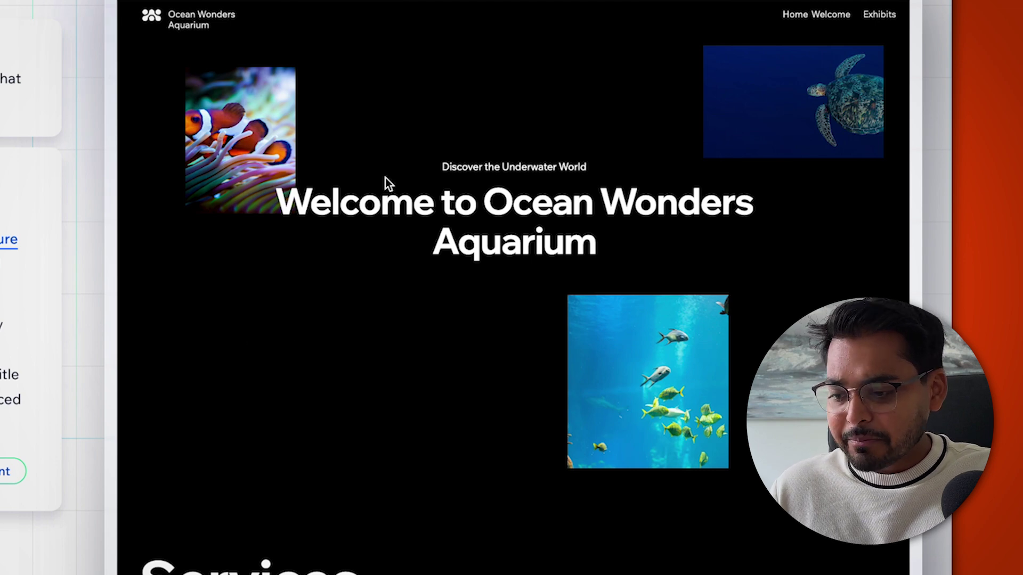
pyautogui.scroll(-8, 385, 178)
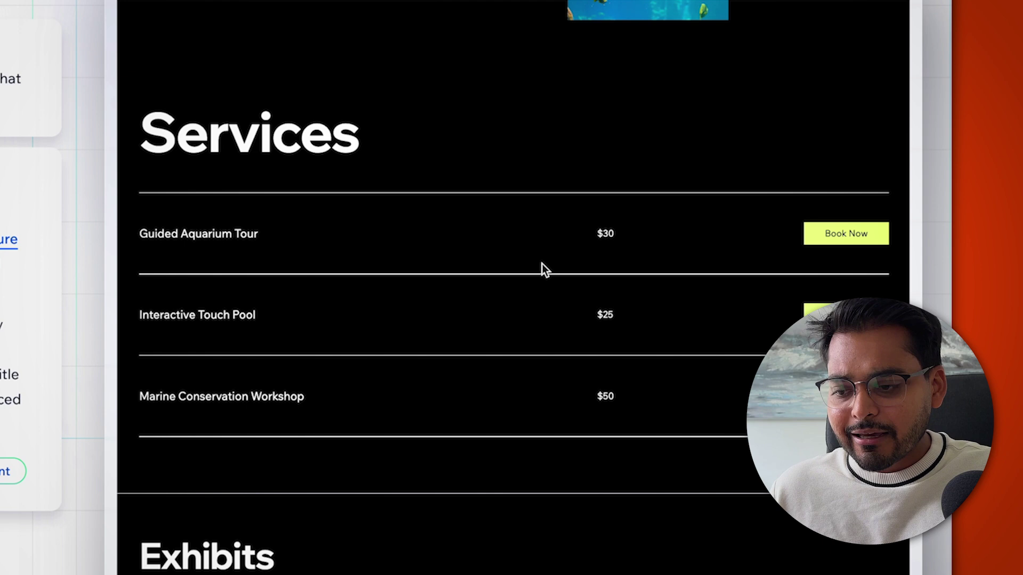
pyautogui.scroll(-1, 541, 269)
pyautogui.scroll(2, 542, 270)
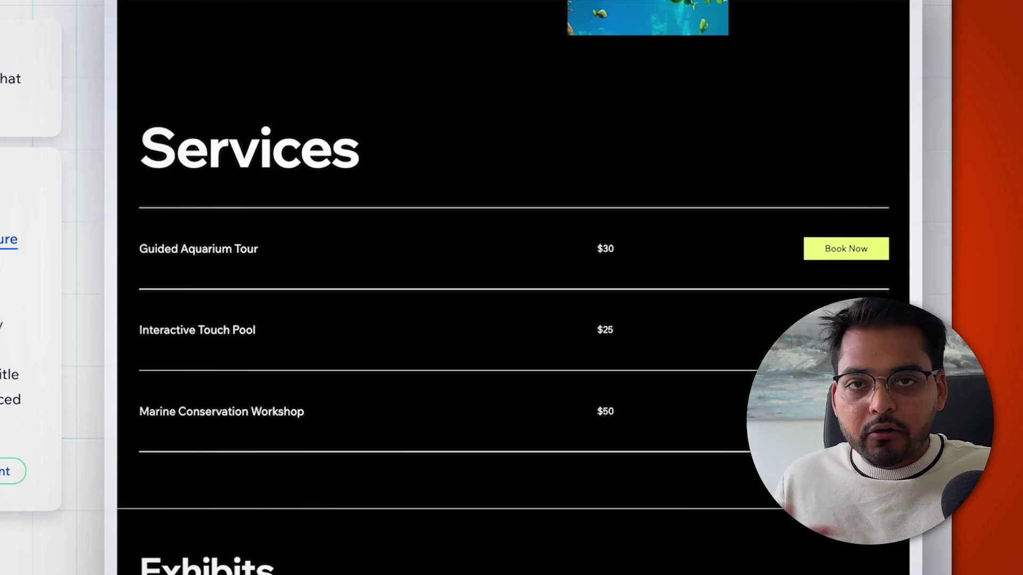
pyautogui.scroll(-18, 544, 308)
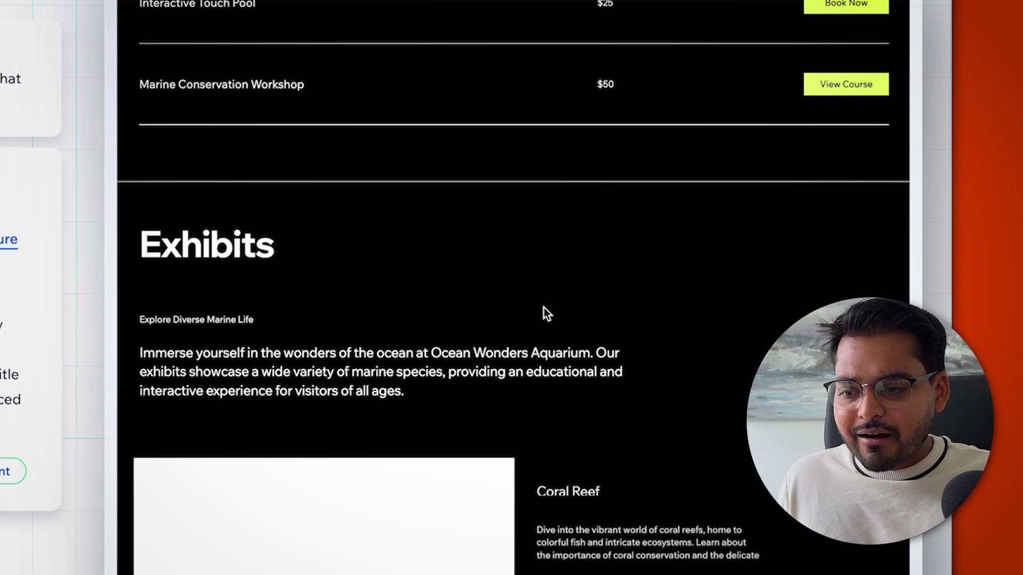
pyautogui.scroll(-5, 545, 308)
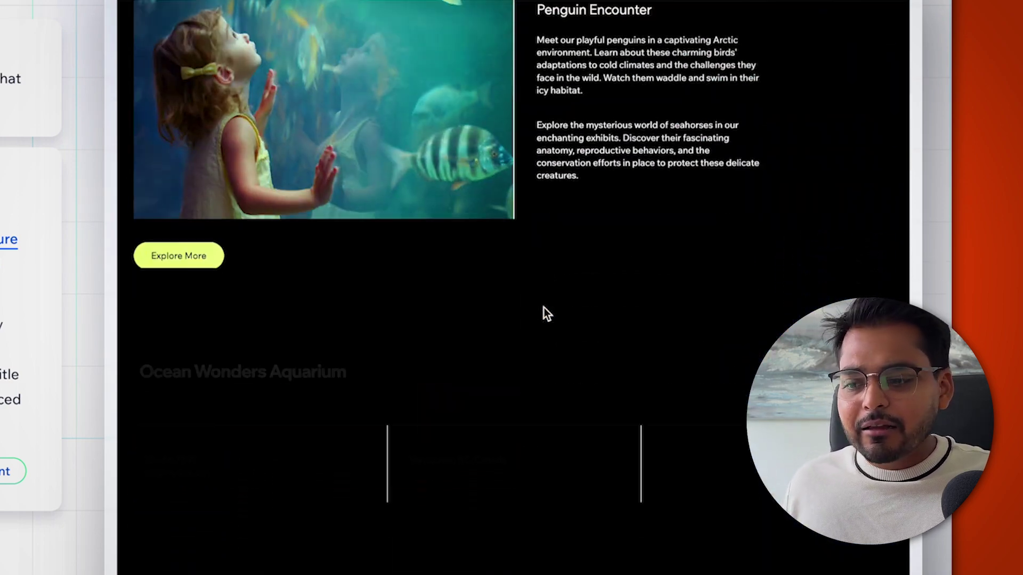
pyautogui.scroll(10, 541, 486)
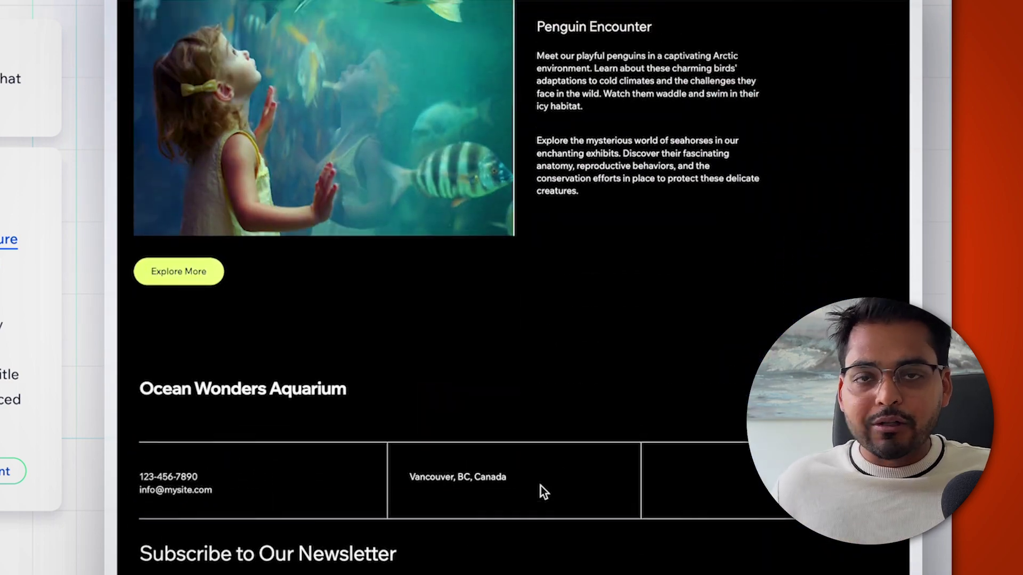
pyautogui.scroll(19, 541, 486)
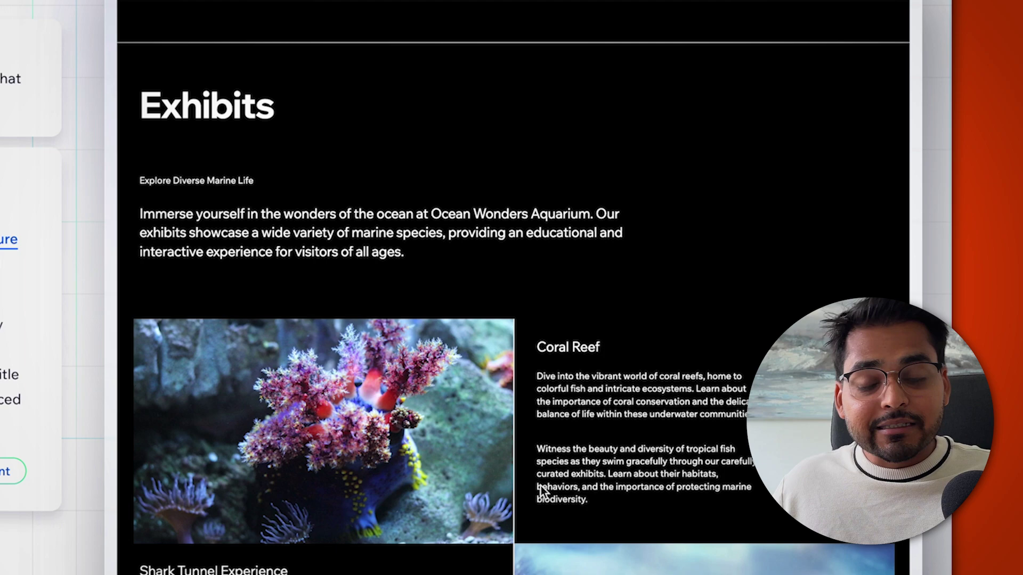
pyautogui.scroll(2, 540, 485)
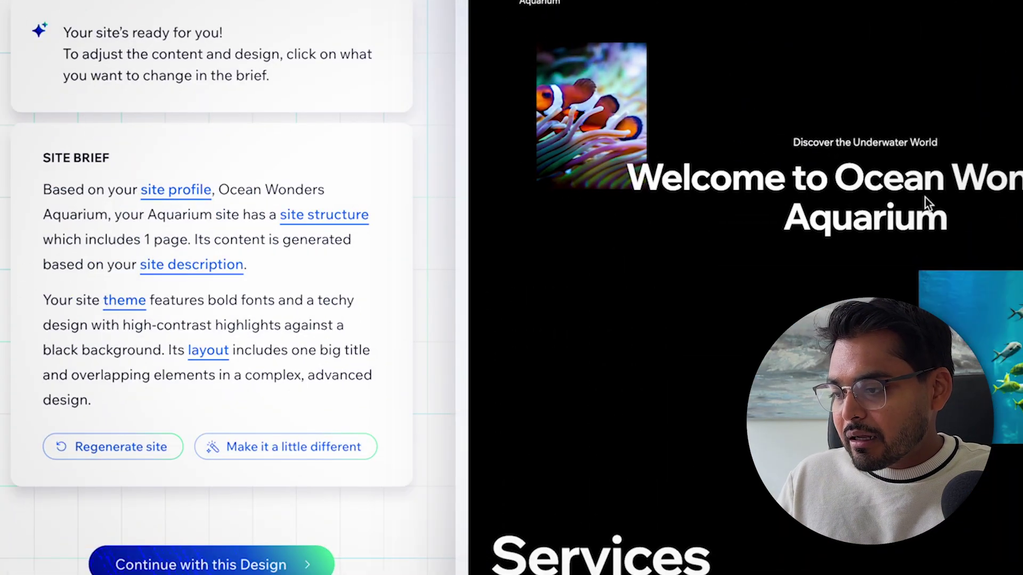
# Step: Generate a new mosaic-style layout for the Ocean Wonders site
pyautogui.scroll(-20, 925, 198)
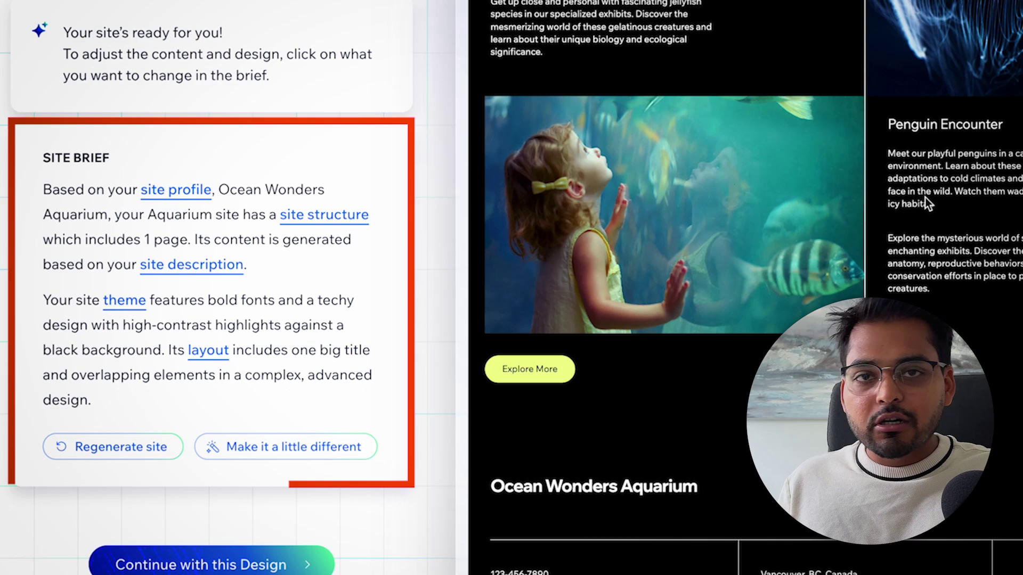
pyautogui.scroll(-5, 925, 197)
pyautogui.scroll(18, 925, 197)
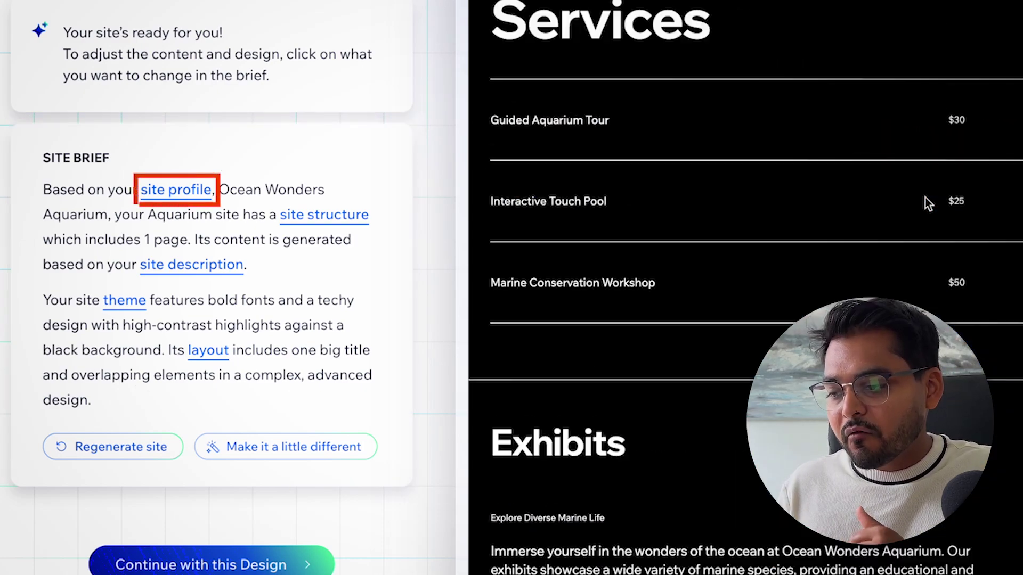
pyautogui.scroll(10, 925, 197)
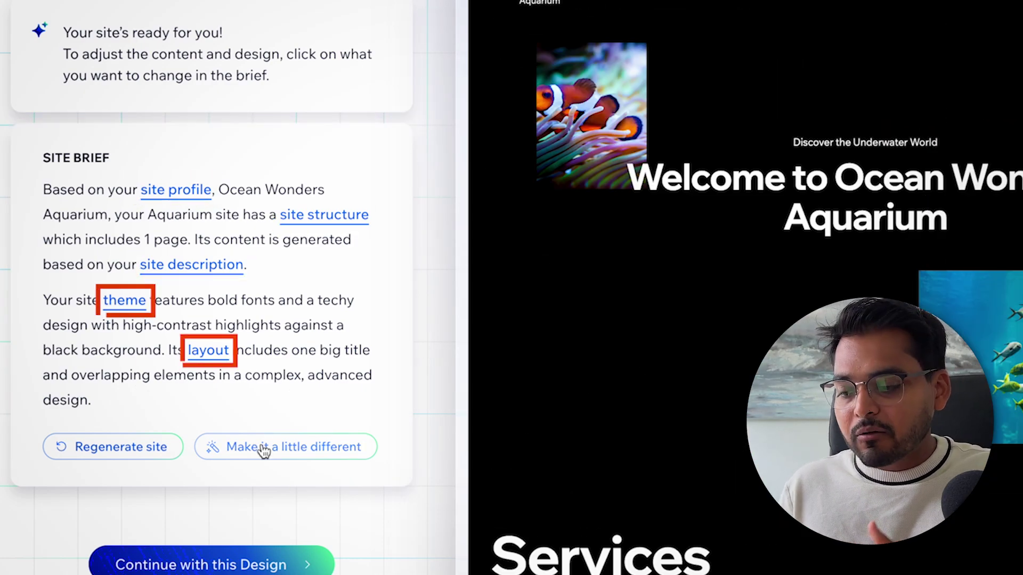
pyautogui.click(207, 352)
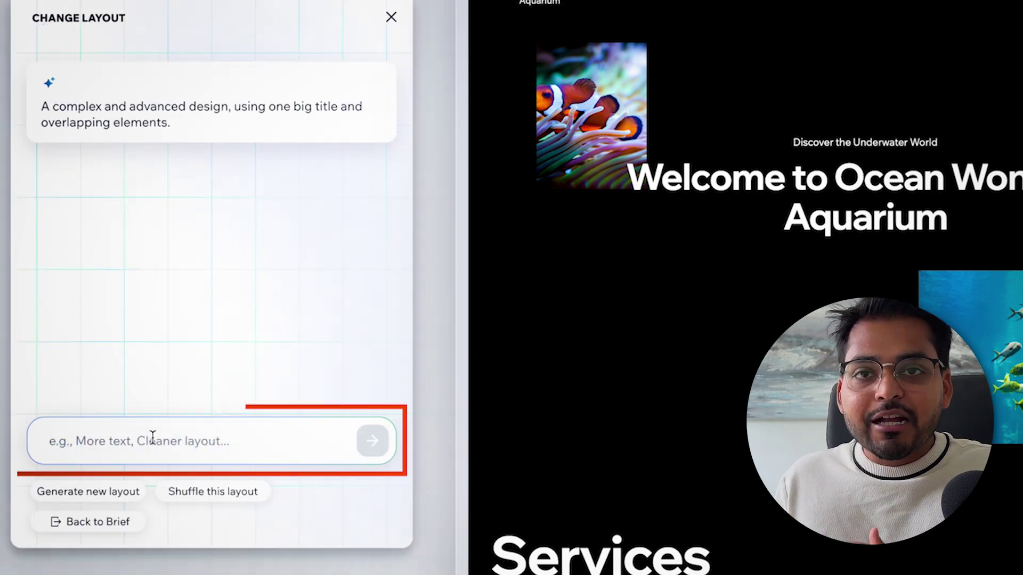
pyautogui.click(112, 497)
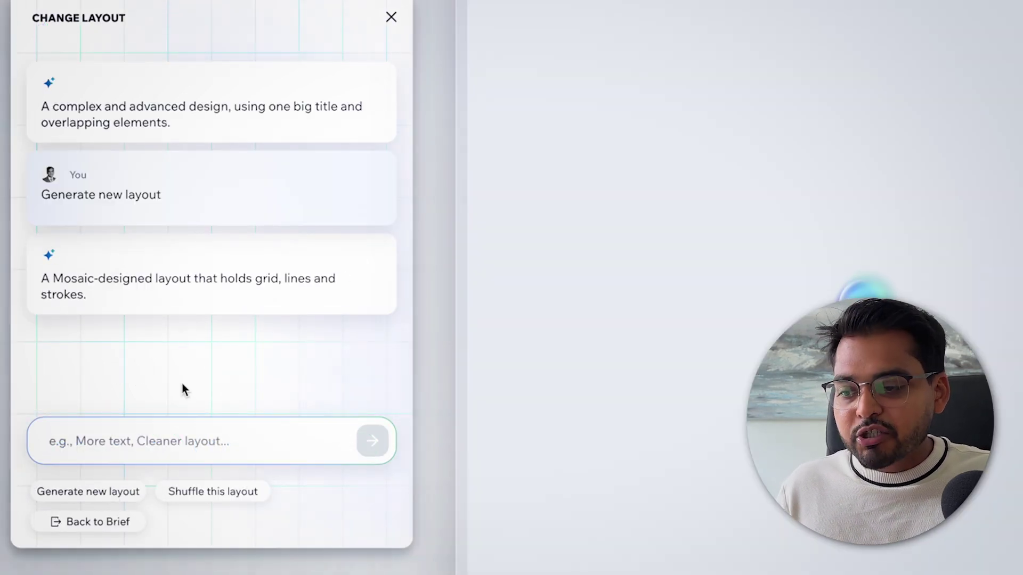
# Step: Change the site theme with an ocean-inspired blue and teal prompt
pyautogui.scroll(-10, 768, 195)
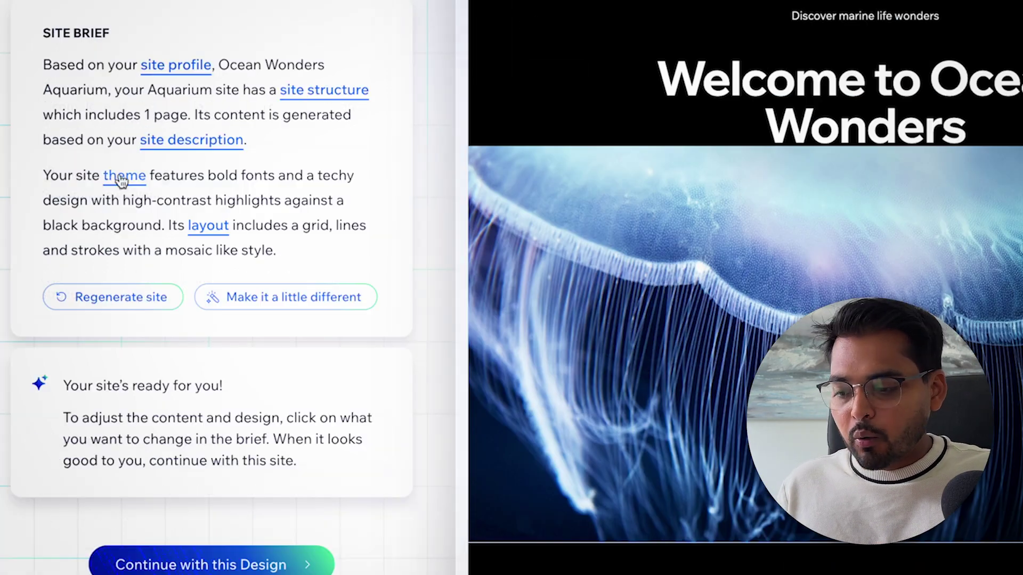
pyautogui.click(122, 181)
pyautogui.click(207, 451)
pyautogui.write('Use a modern, ocean-inspired design with blue and teal colors, featuring high-quality underwater imagery throughout.')
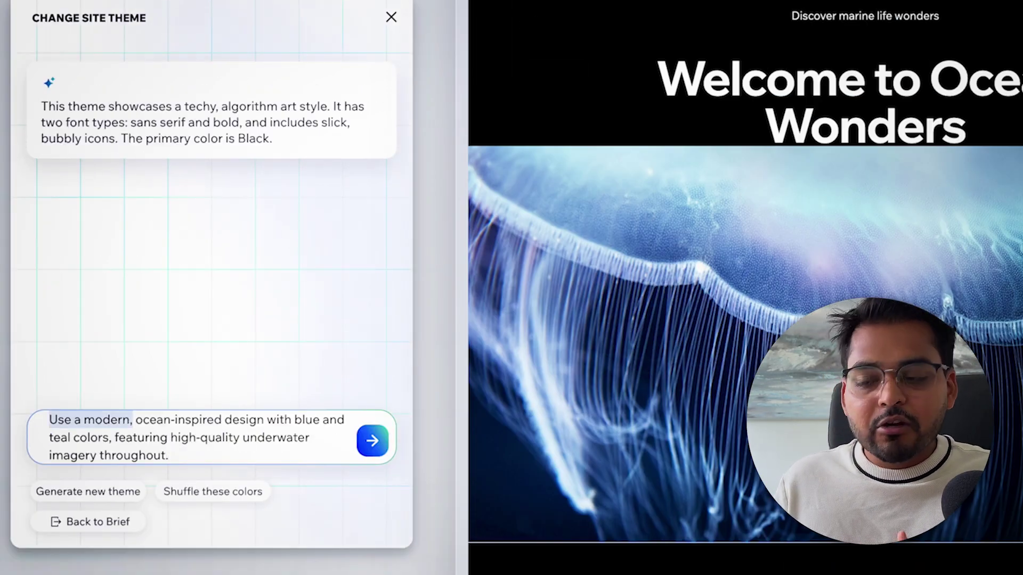
pyautogui.press('BackSpace')
pyautogui.press('Return')
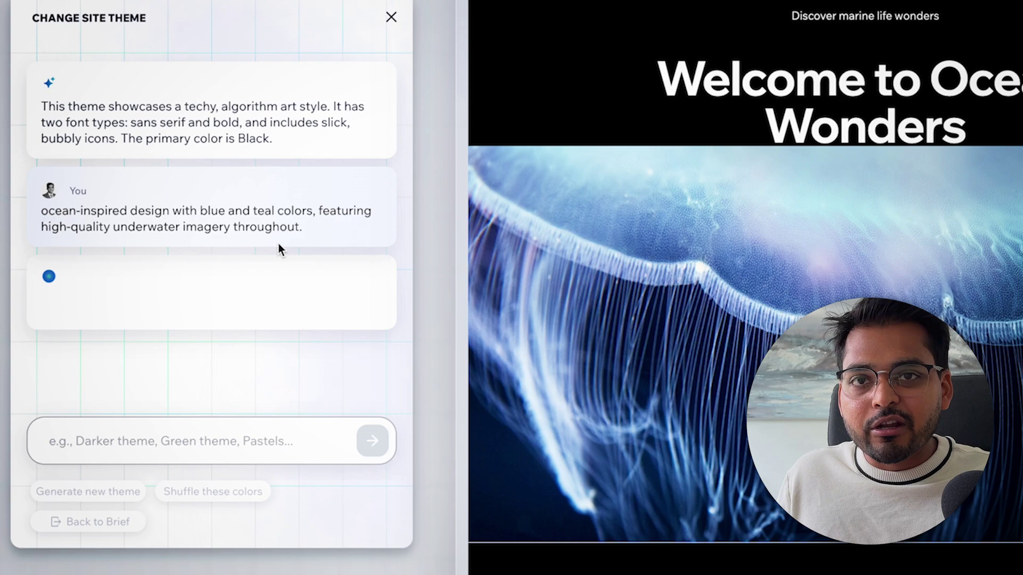
pyautogui.scroll(-3, 735, 237)
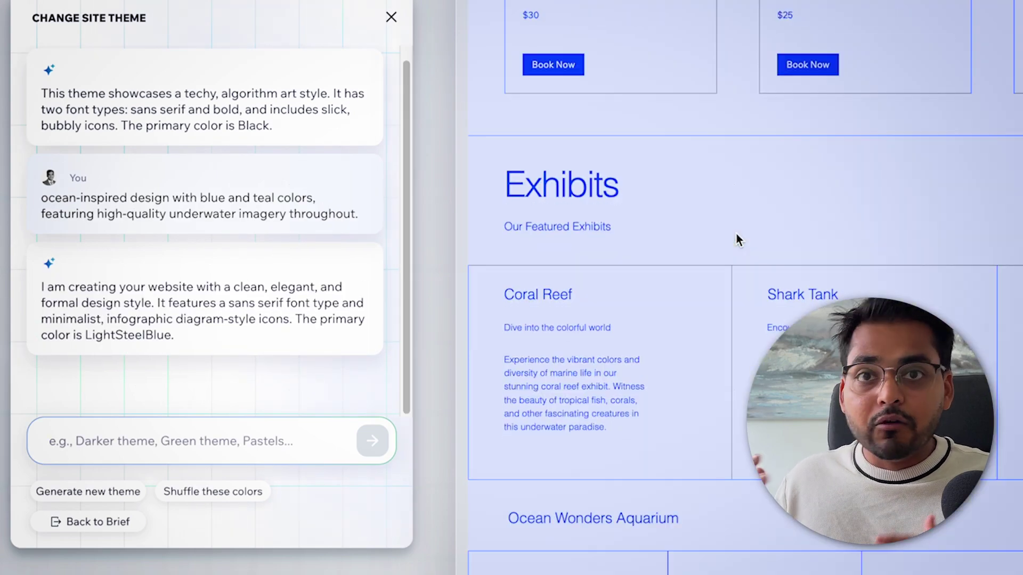
pyautogui.scroll(10, 735, 237)
pyautogui.click(91, 522)
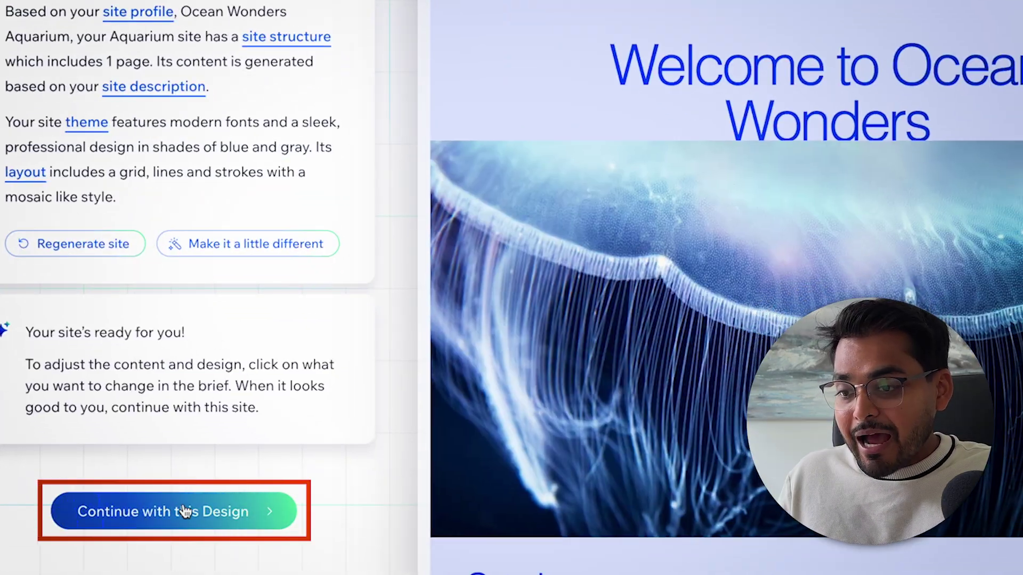
# Step: Take the blue design into the Wix Editor and select the Book Online services widget
pyautogui.click(185, 511)
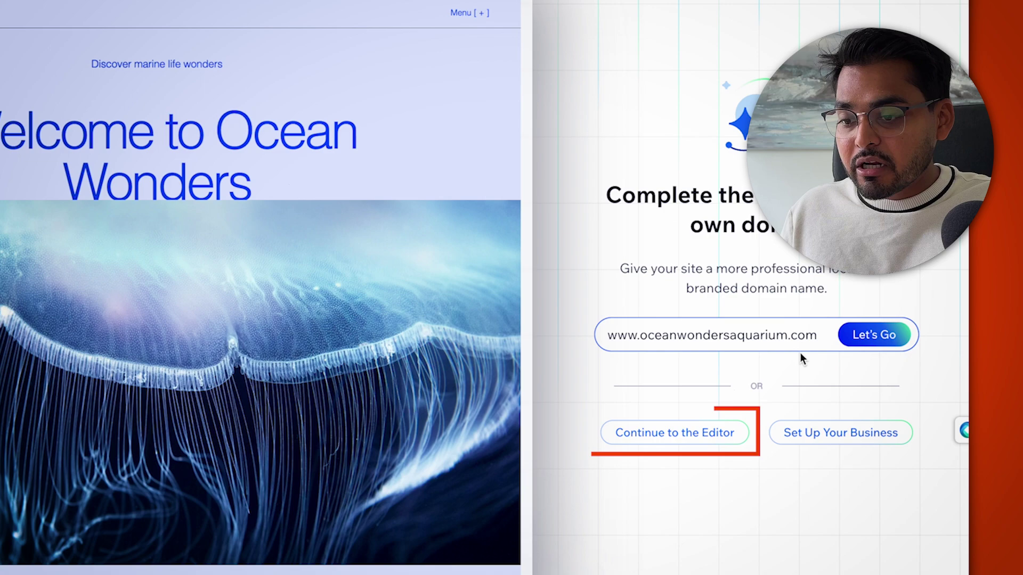
pyautogui.click(673, 444)
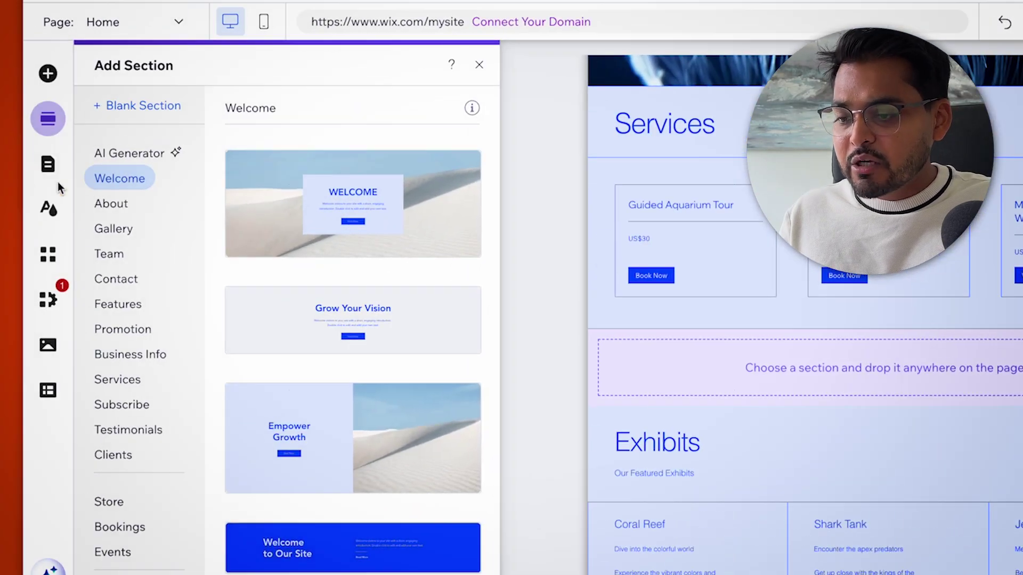
pyautogui.click(49, 165)
pyautogui.click(319, 191)
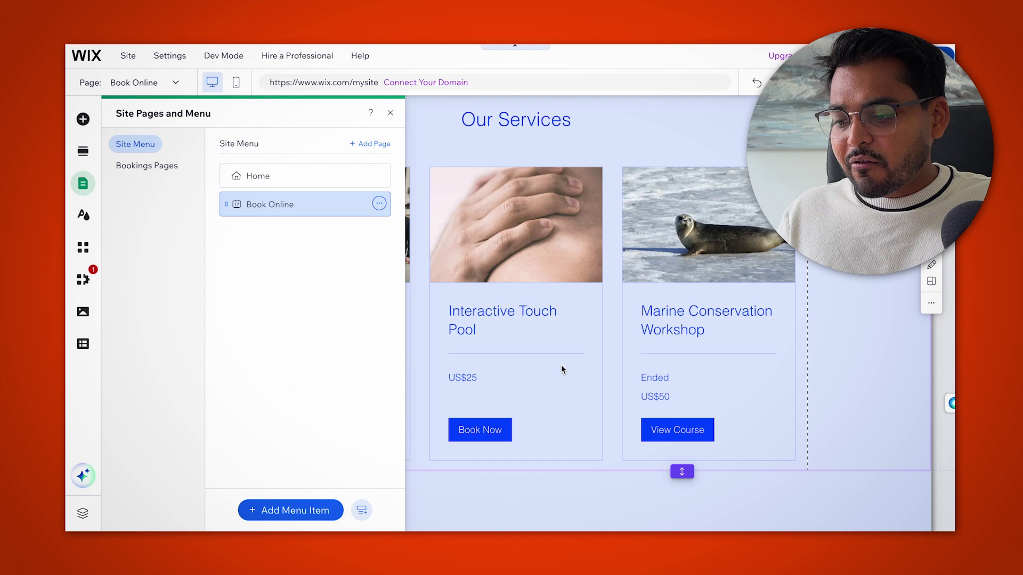
pyautogui.scroll(-1, 722, 422)
pyautogui.click(488, 401)
pyautogui.click(519, 400)
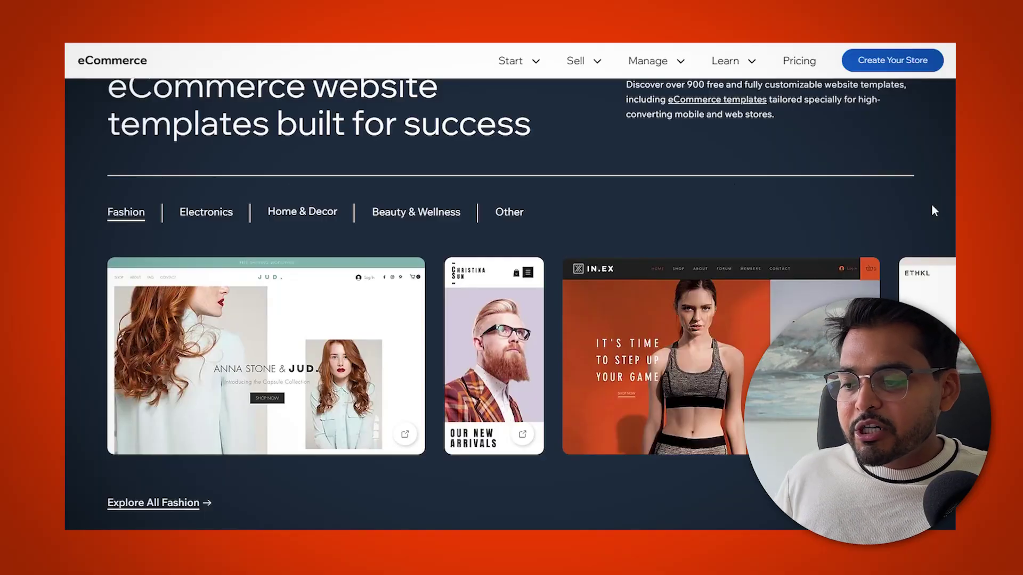
# Step: Scroll the eCommerce templates down to the All-in-One Online Booking System section
pyautogui.scroll(-6, 933, 205)
pyautogui.scroll(-5, 932, 206)
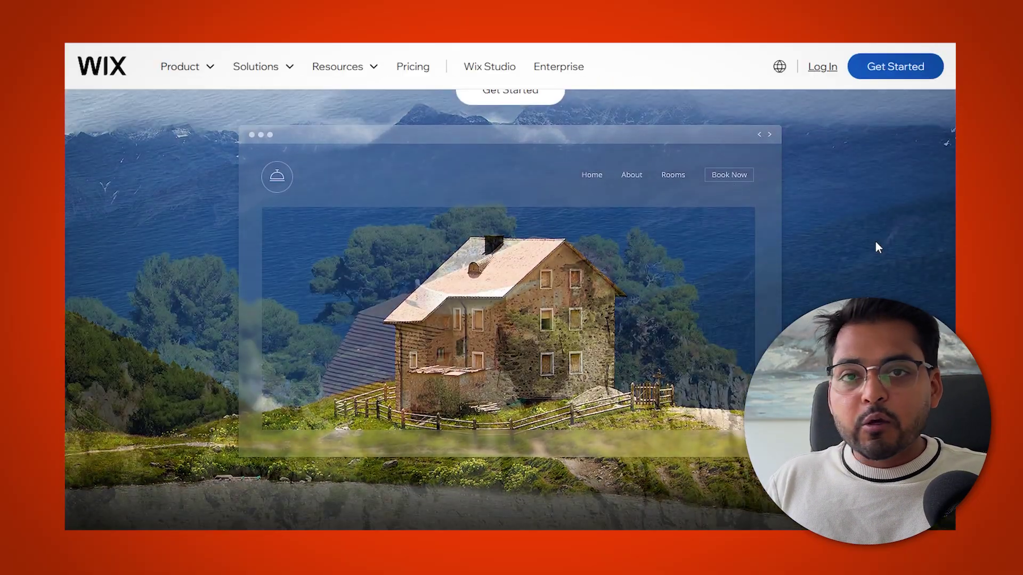
pyautogui.scroll(-10, 876, 248)
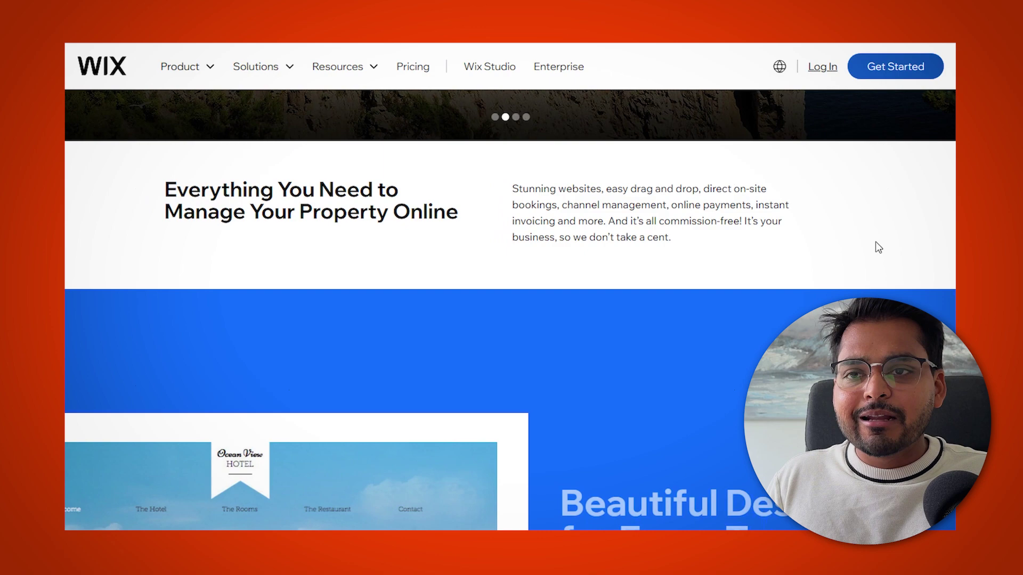
pyautogui.scroll(-1, 878, 253)
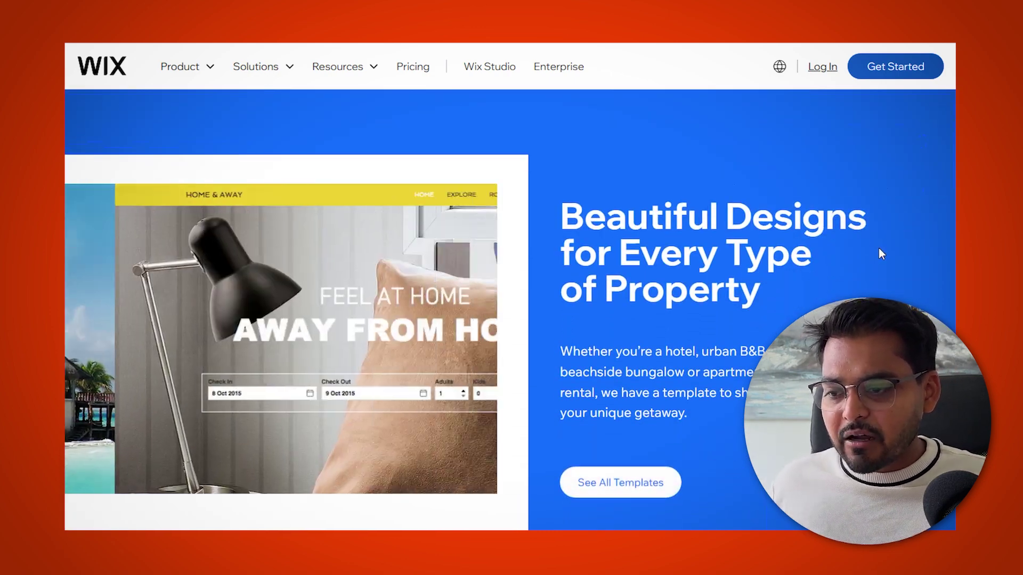
pyautogui.scroll(-8, 879, 253)
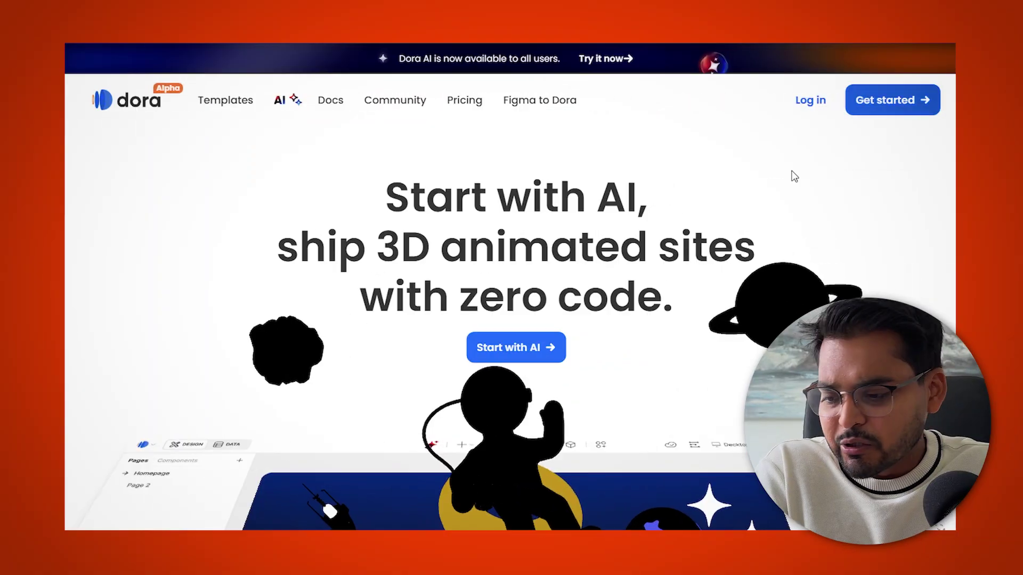
# Step: Submit the ocean aquarium prompt on Dora AI to generate a site
pyautogui.scroll(-2, 798, 183)
pyautogui.scroll(-5, 801, 194)
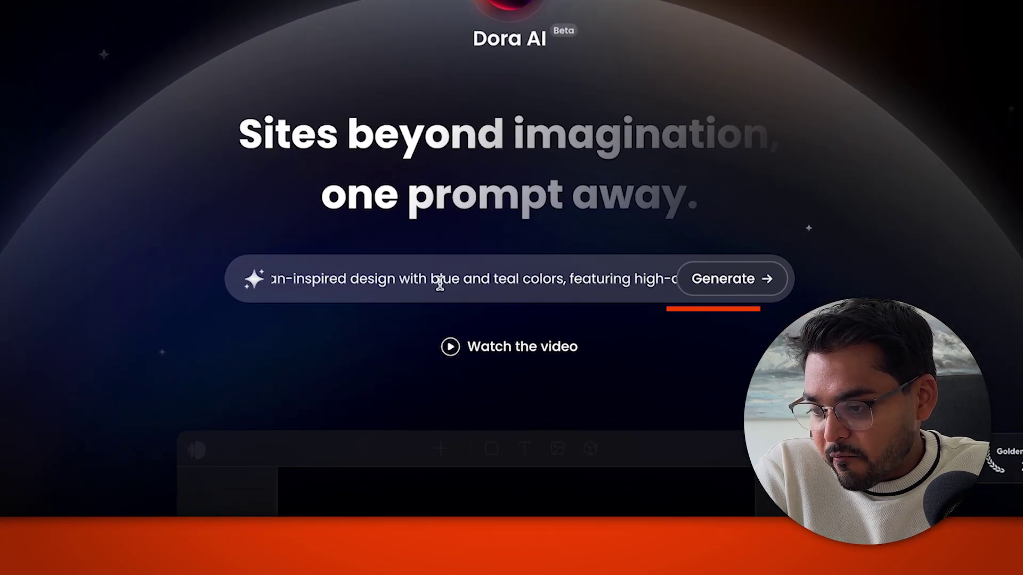
pyautogui.click(779, 282)
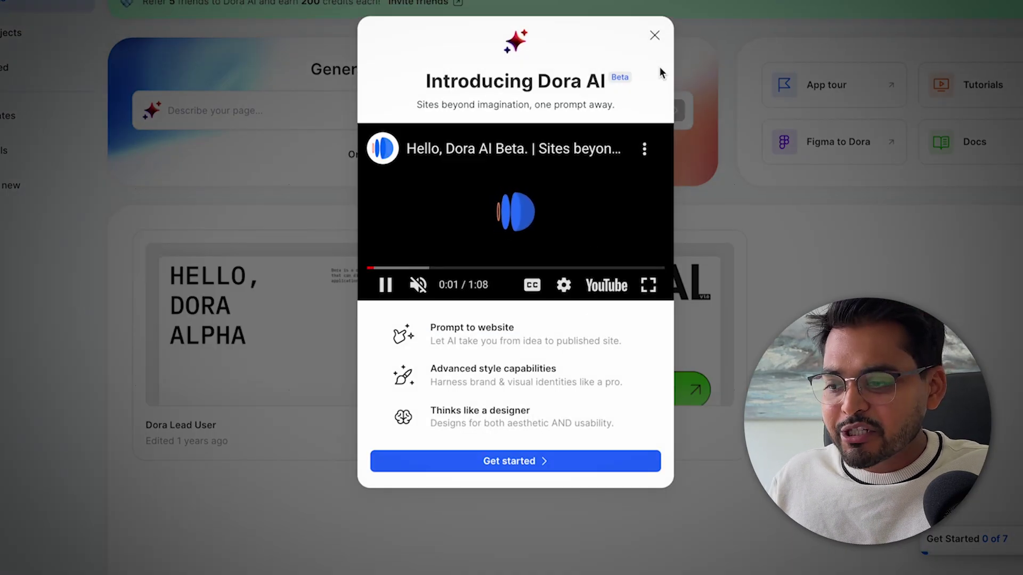
# Step: Dismiss the Dora AI welcome and generate from the pasted Ocean Wonders Aquarium description
pyautogui.click(654, 36)
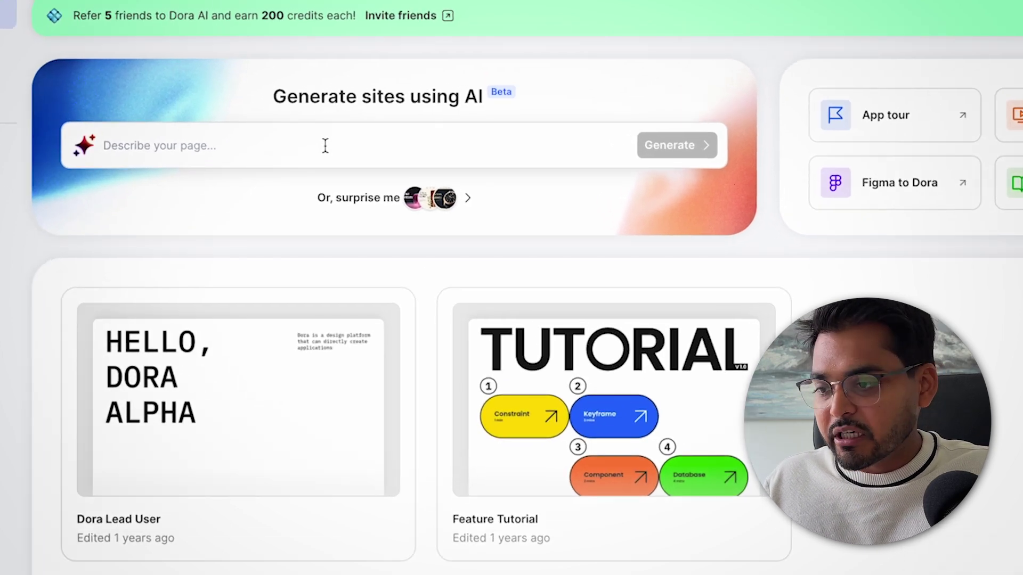
pyautogui.click(325, 144)
pyautogui.hotkey('ctrl', 'v')
pyautogui.click(673, 151)
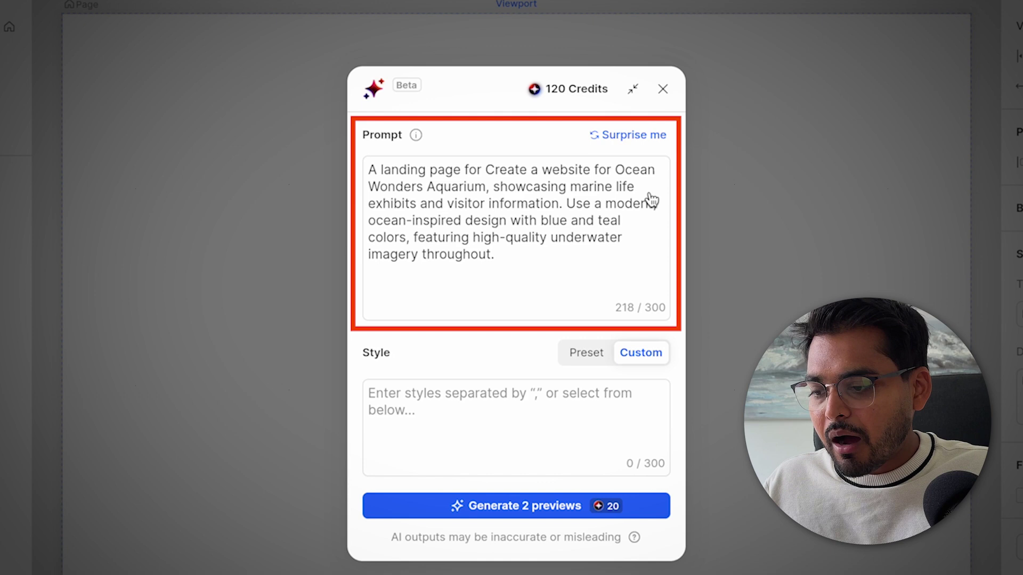
# Step: Move the blue and teal style sentence into Custom Style and generate 2 previews
pyautogui.click(502, 256)
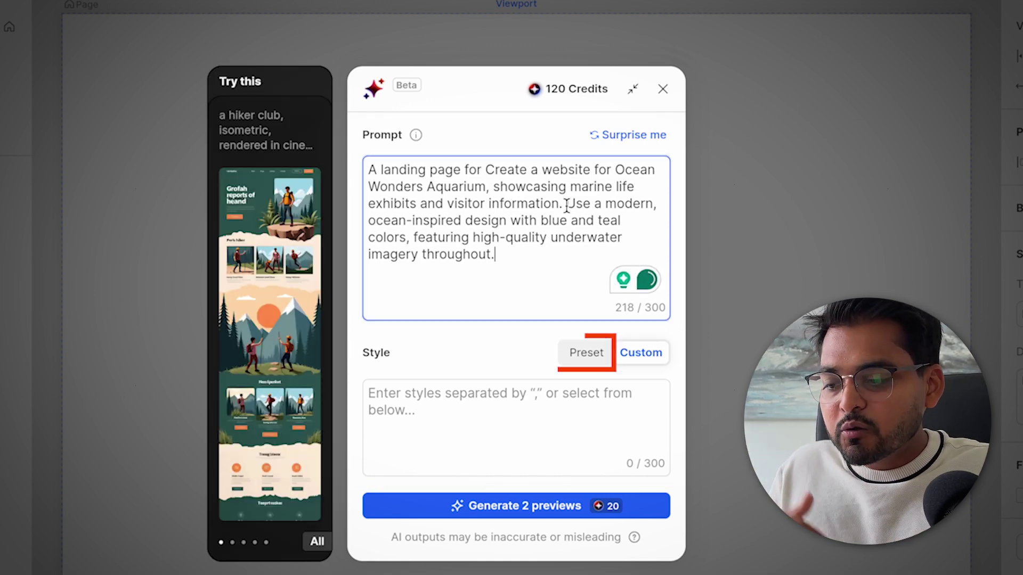
pyautogui.moveTo(567, 206); pyautogui.dragTo(567, 265)
pyautogui.hotkey('ctrl', 'c')
pyautogui.press('BackSpace')
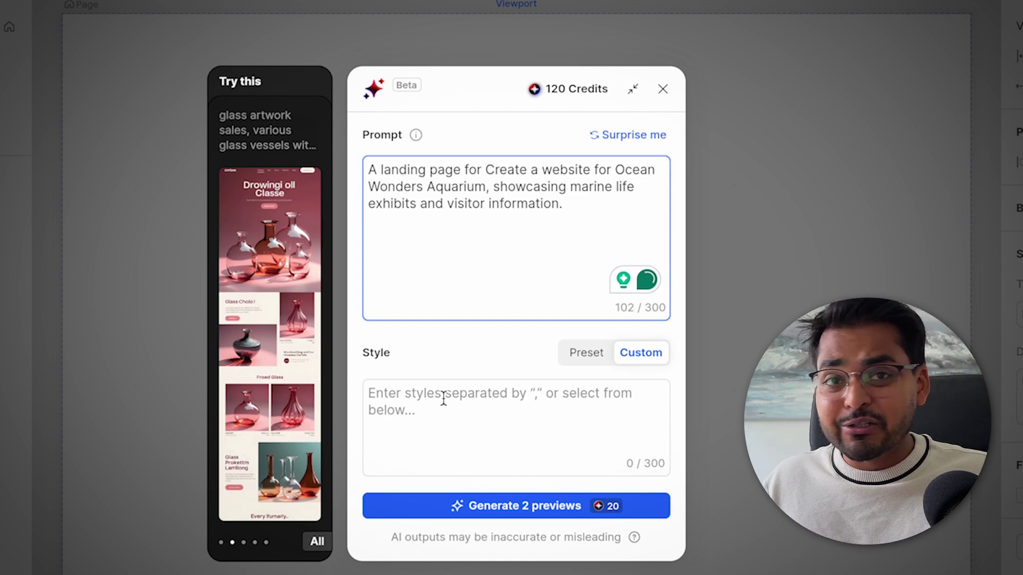
pyautogui.click(443, 398)
pyautogui.hotkey('ctrl', 'v')
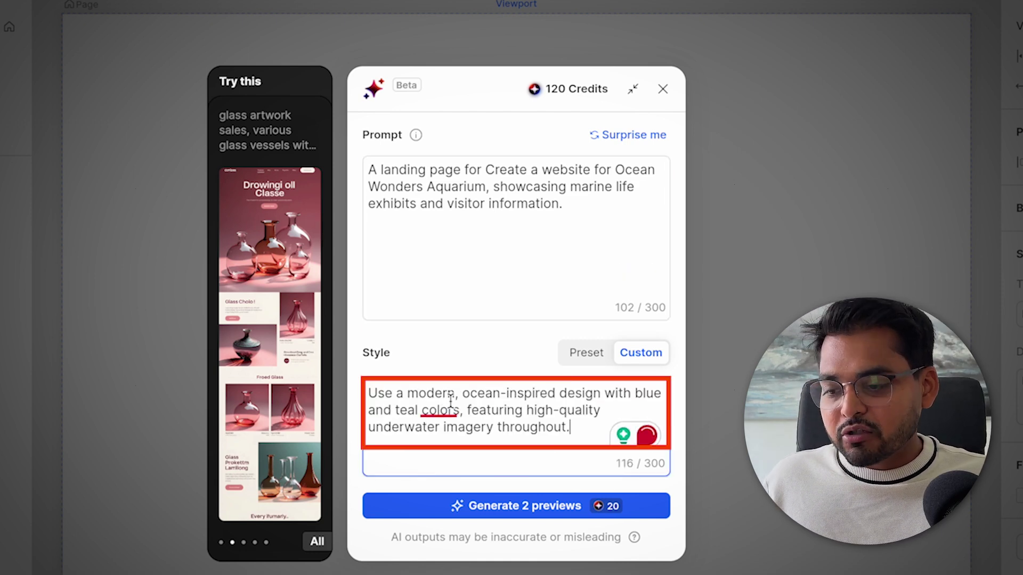
pyautogui.moveTo(407, 392); pyautogui.dragTo(368, 393)
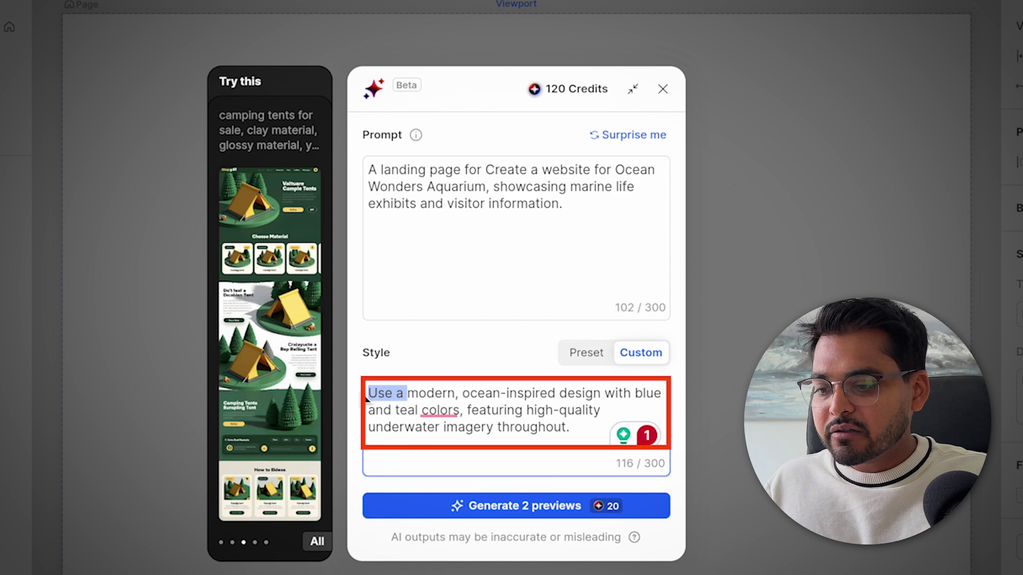
pyautogui.press('BackSpace')
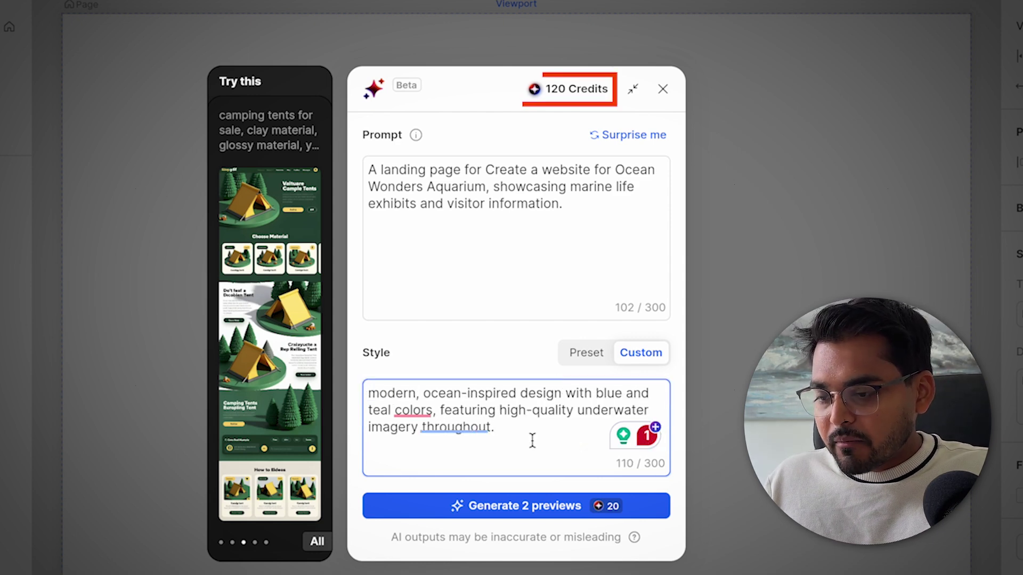
pyautogui.click(603, 197)
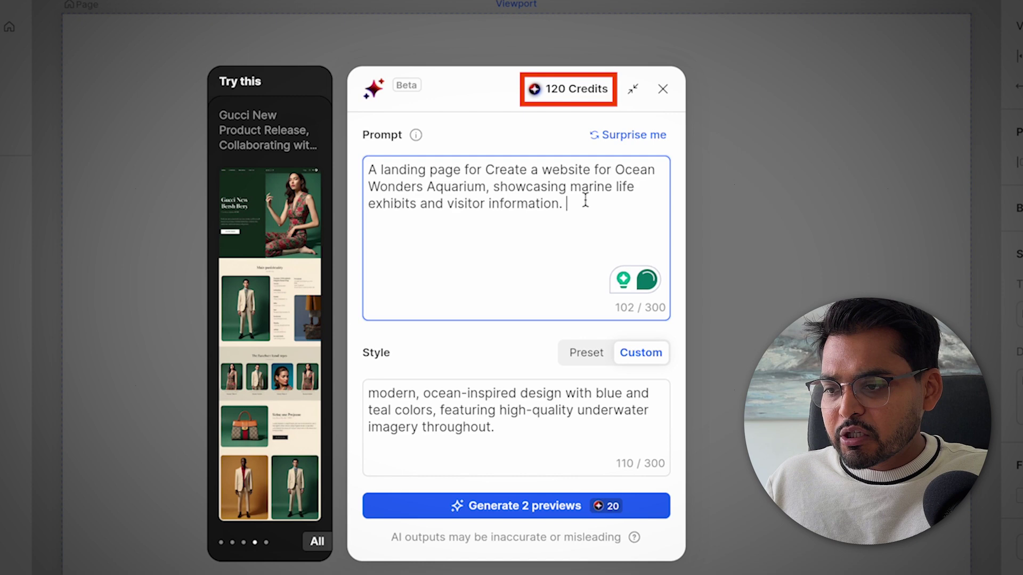
pyautogui.click(504, 507)
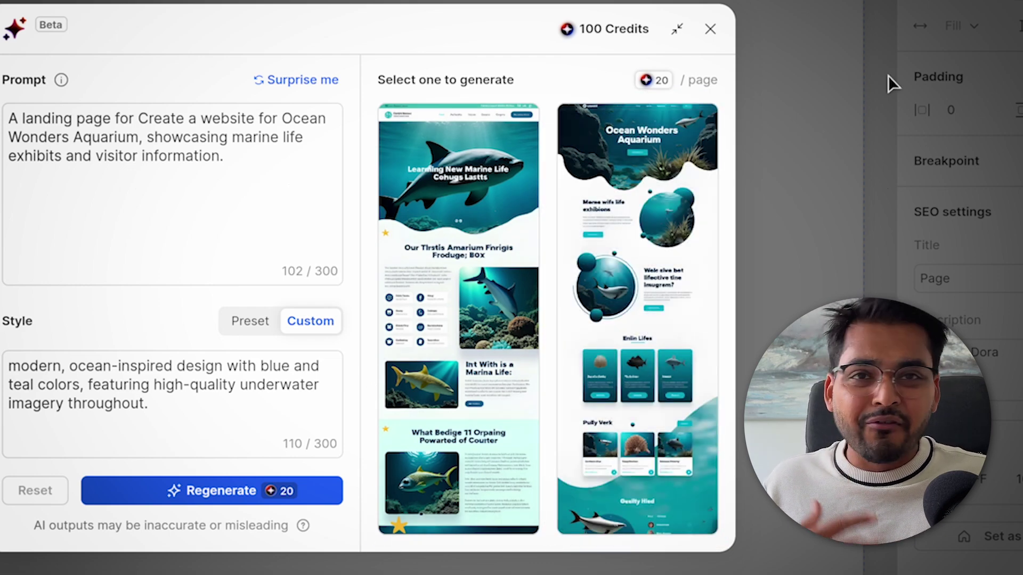
# Step: Build the full page from the left shark-hero preview for 20 credits
pyautogui.moveTo(481, 280)
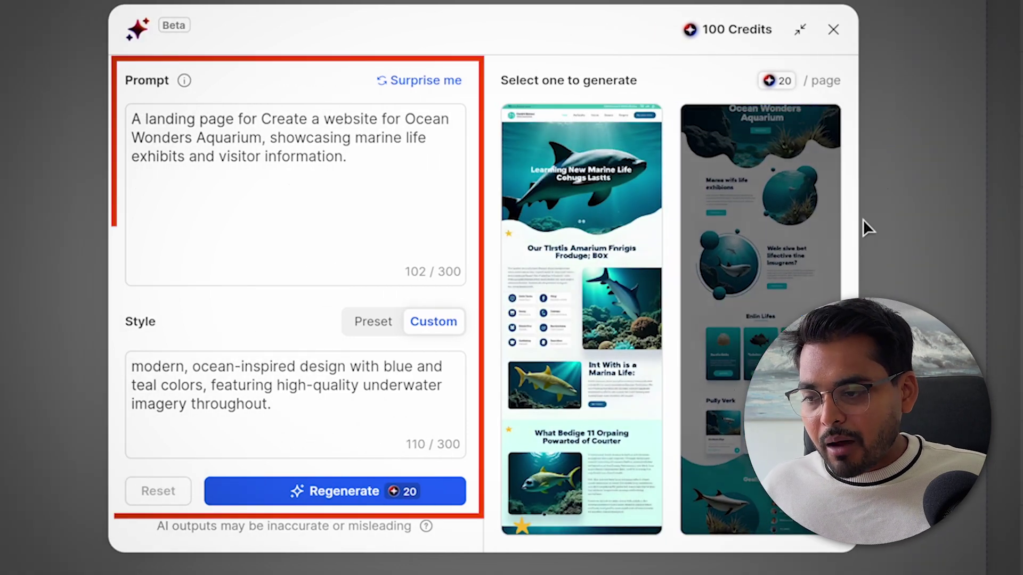
pyautogui.moveTo(660, 113)
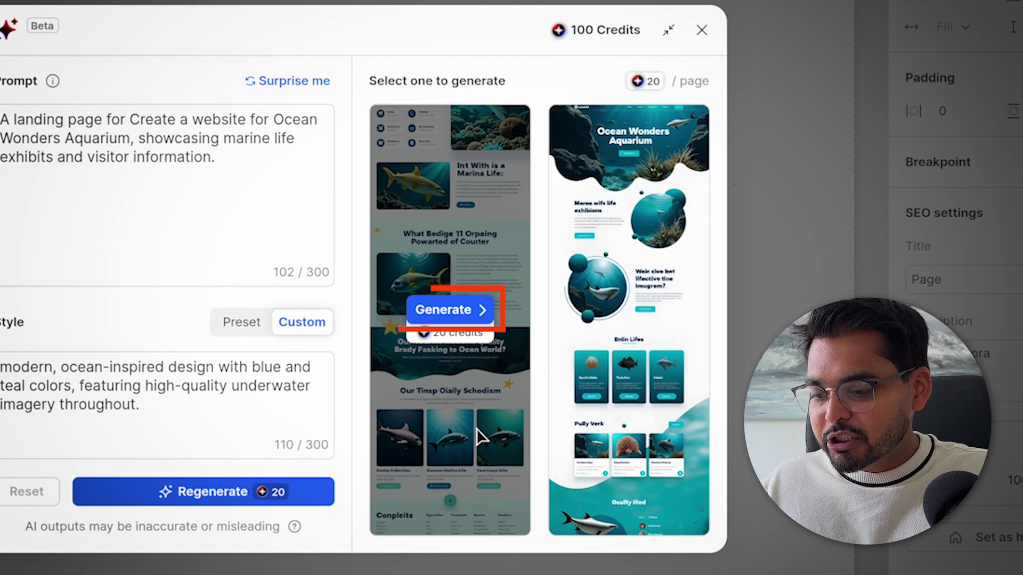
pyautogui.click(461, 304)
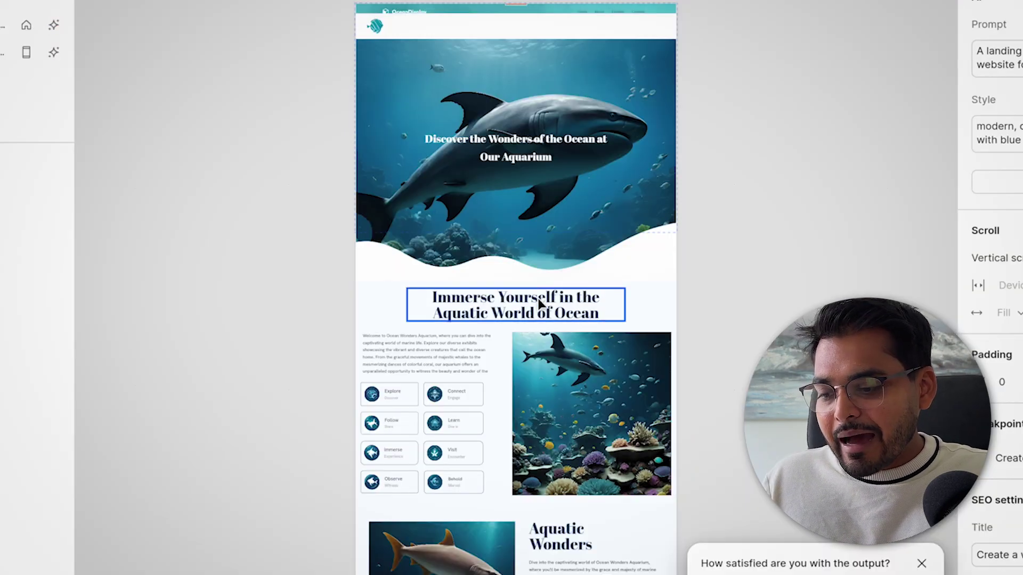
pyautogui.click(540, 303)
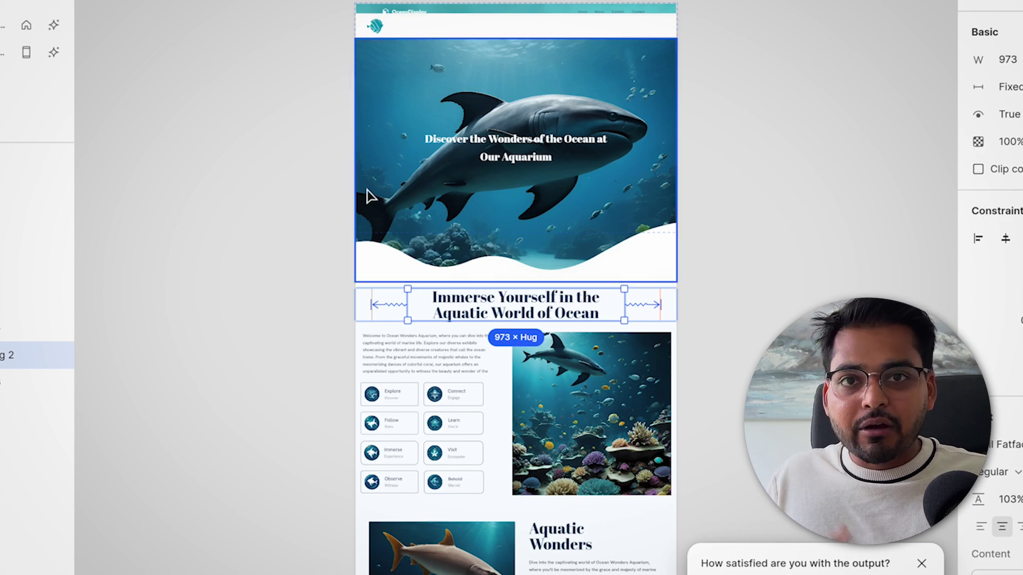
pyautogui.click(6, 192)
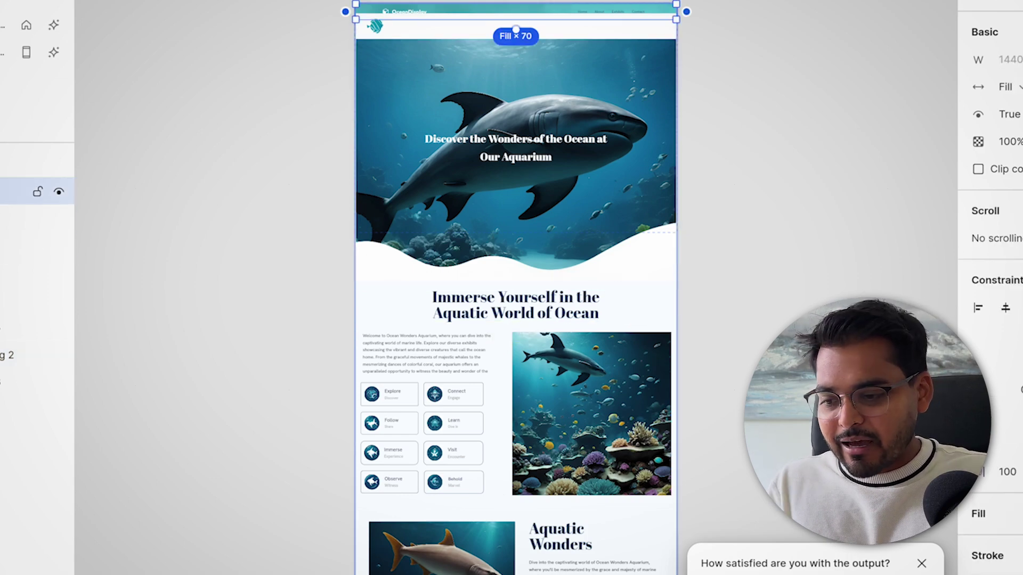
pyautogui.scroll(5, 658, 262)
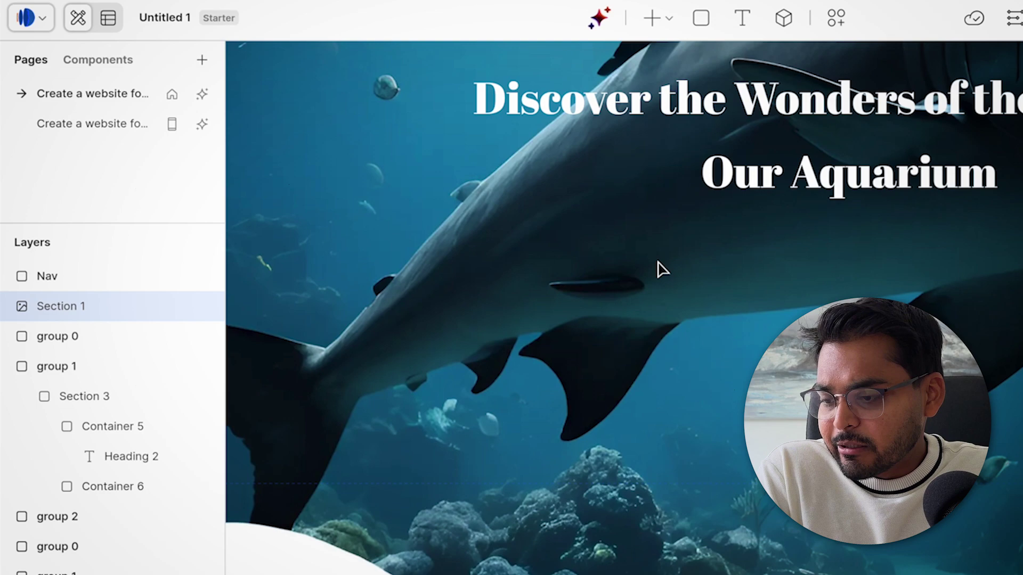
pyautogui.scroll(3, 658, 261)
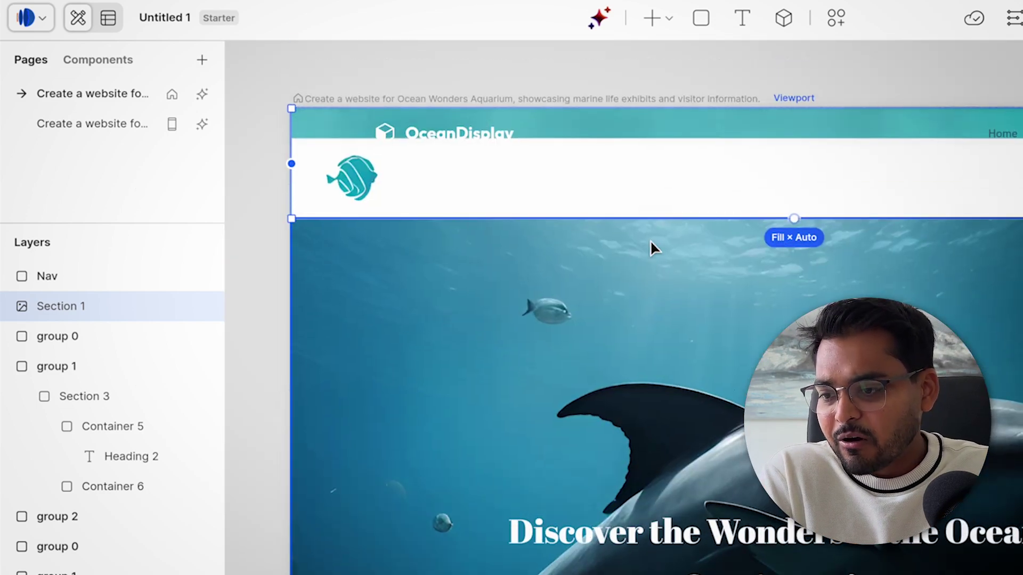
pyautogui.click(726, 540)
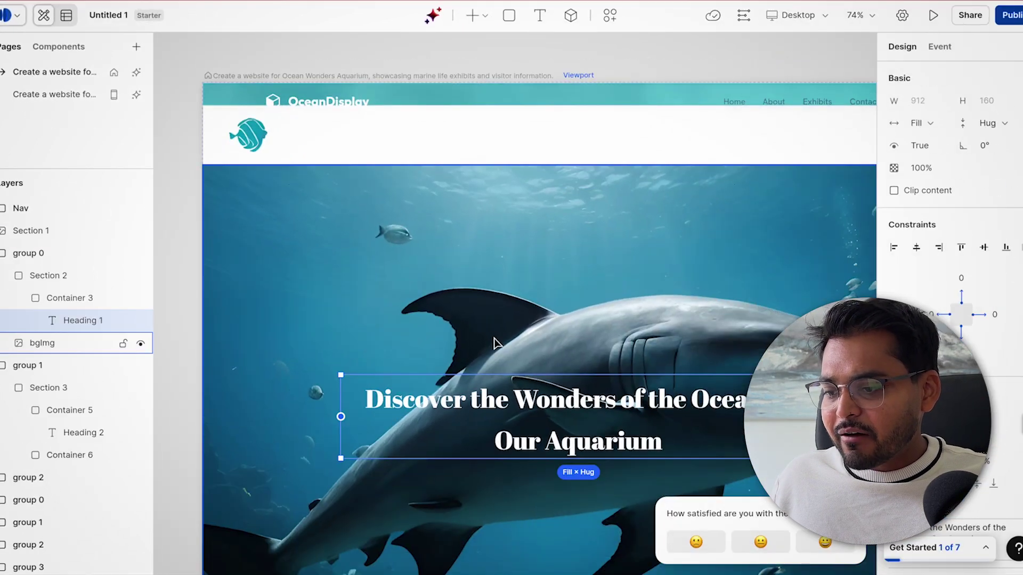
pyautogui.scroll(-5, 494, 338)
pyautogui.scroll(-2, 494, 338)
pyautogui.scroll(-5, 494, 338)
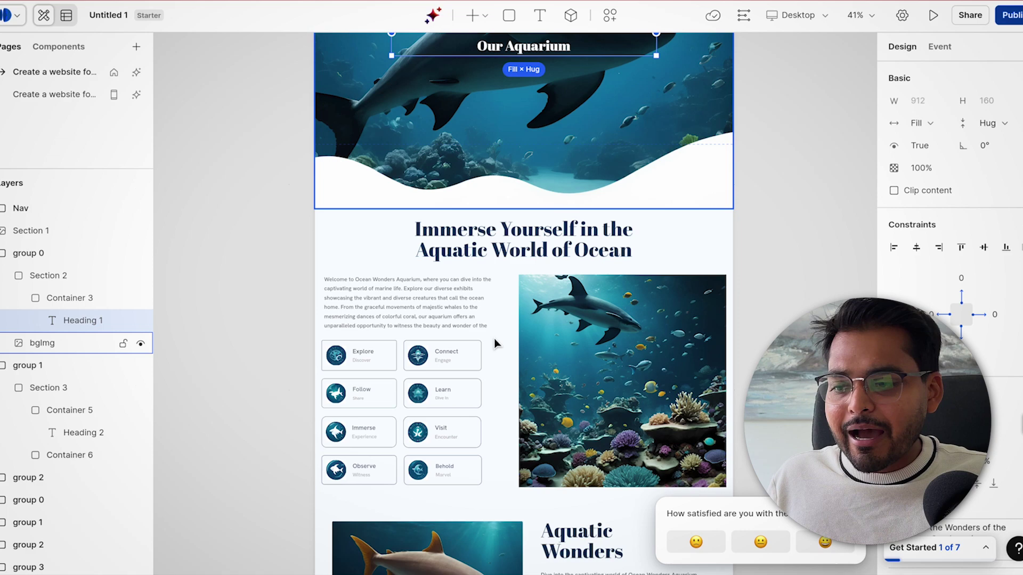
pyautogui.click(416, 159)
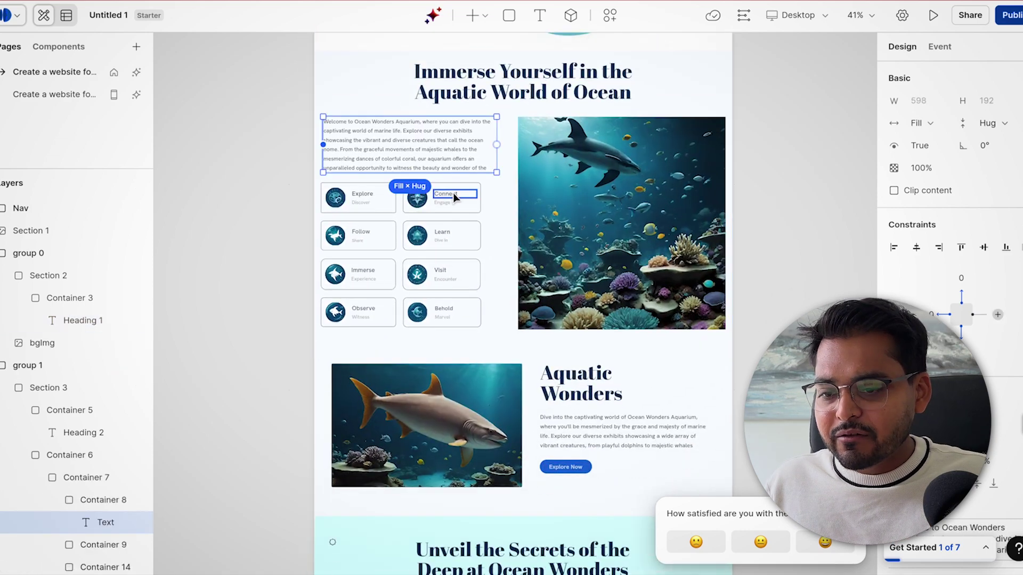
pyautogui.click(452, 194)
pyautogui.scroll(-5, 563, 302)
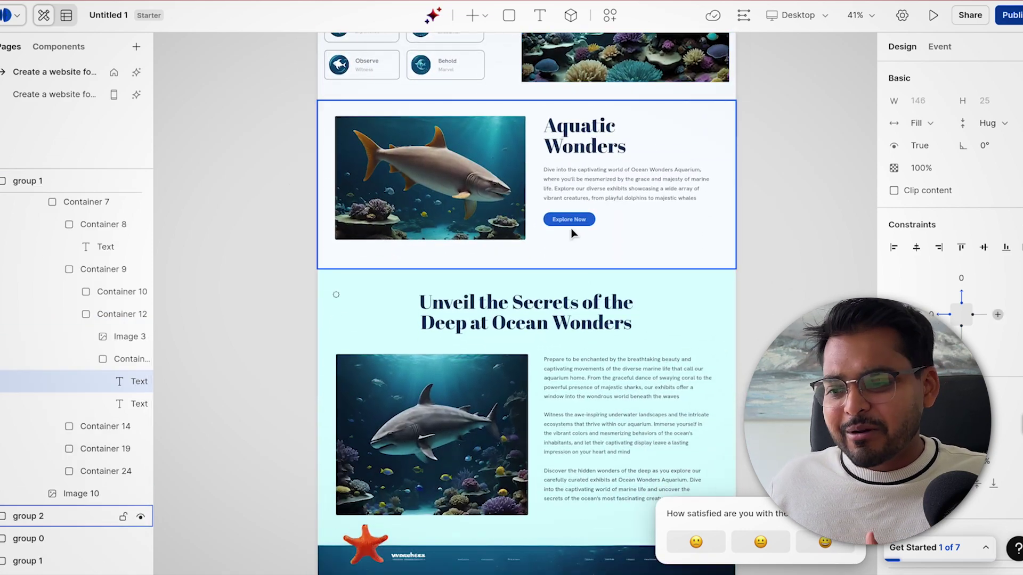
pyautogui.click(566, 221)
pyautogui.scroll(-10, 590, 316)
pyautogui.scroll(-5, 591, 316)
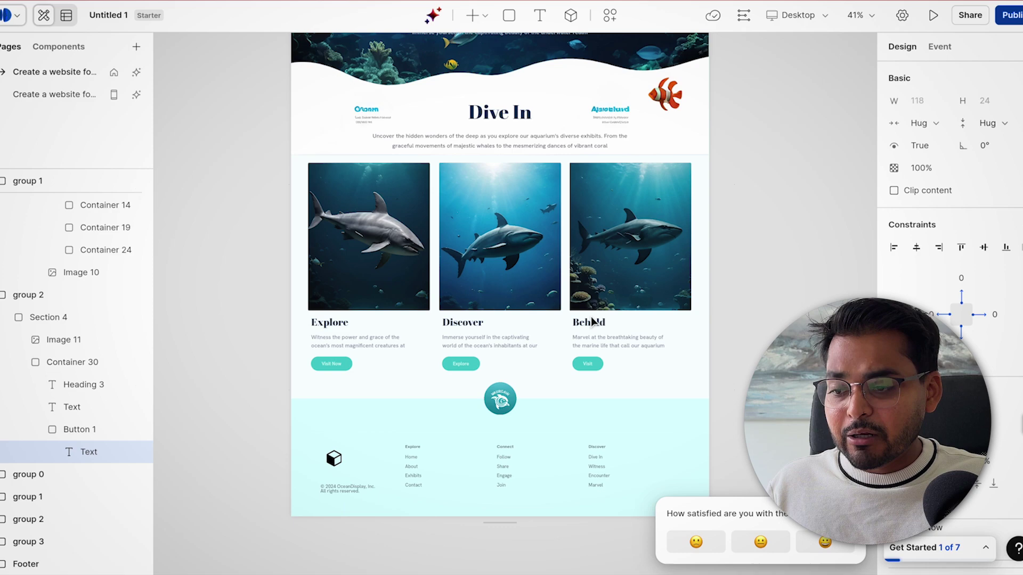
pyautogui.scroll(4, 590, 316)
pyautogui.scroll(1, 590, 317)
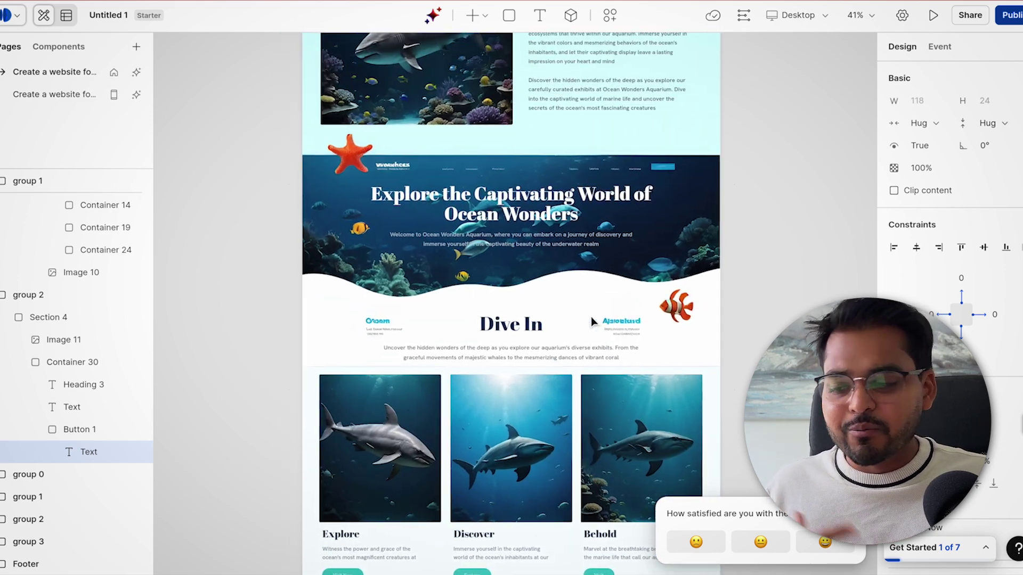
pyautogui.scroll(-3, 590, 317)
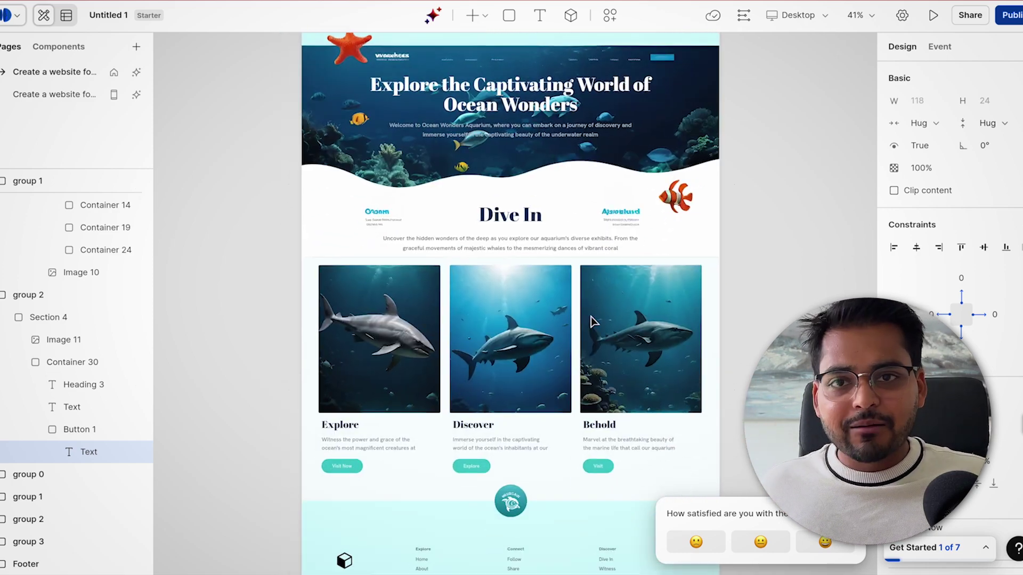
pyautogui.scroll(-2, 591, 320)
pyautogui.scroll(10, 590, 319)
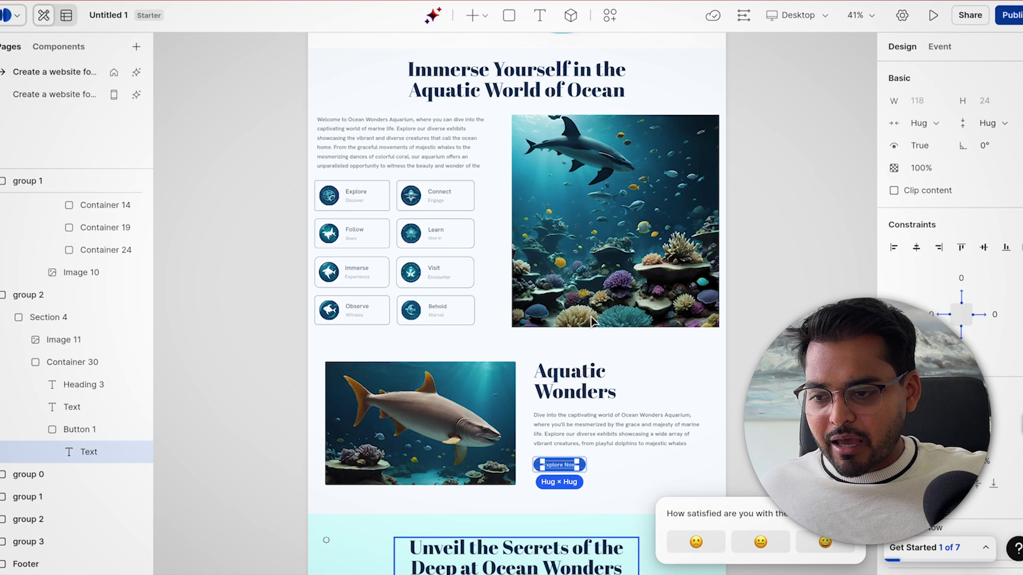
pyautogui.scroll(5, 591, 320)
pyautogui.scroll(-9, 635, 125)
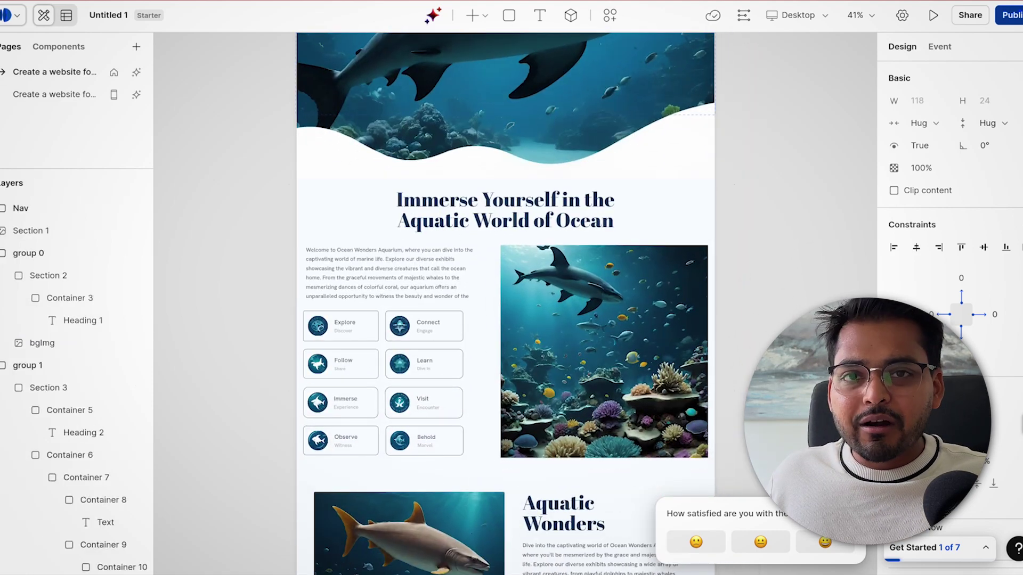
# Step: Preview the Dora AI aquarium page live, scrolling from the shark hero toward the footer
pyautogui.click(934, 17)
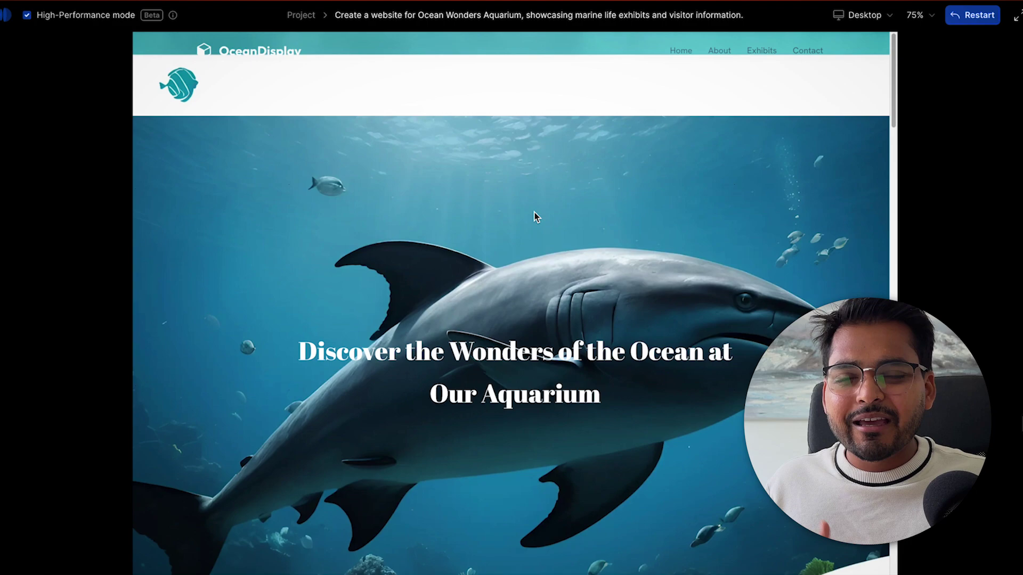
pyautogui.scroll(-10, 491, 200)
pyautogui.scroll(-10, 491, 203)
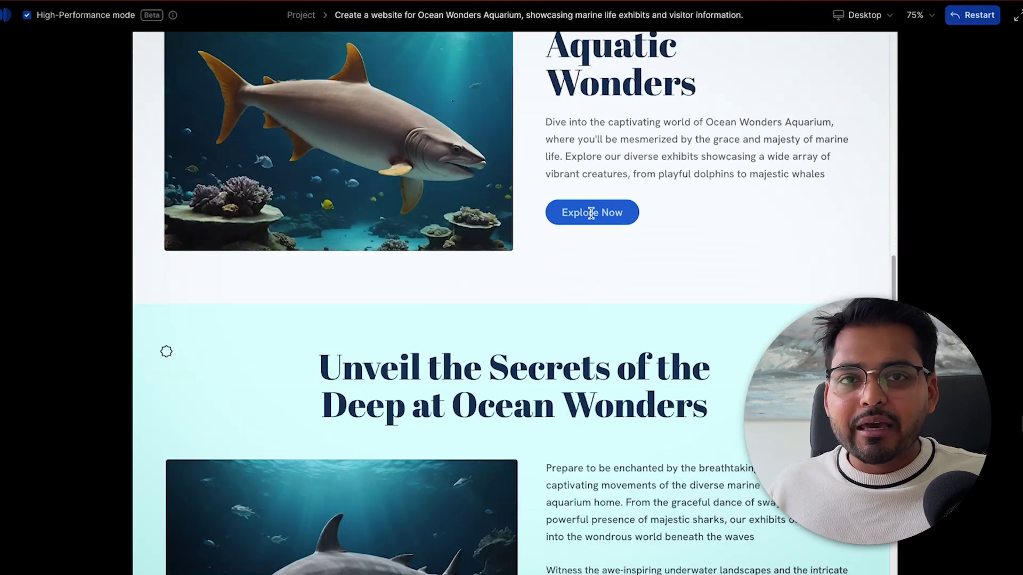
pyautogui.scroll(-10, 590, 213)
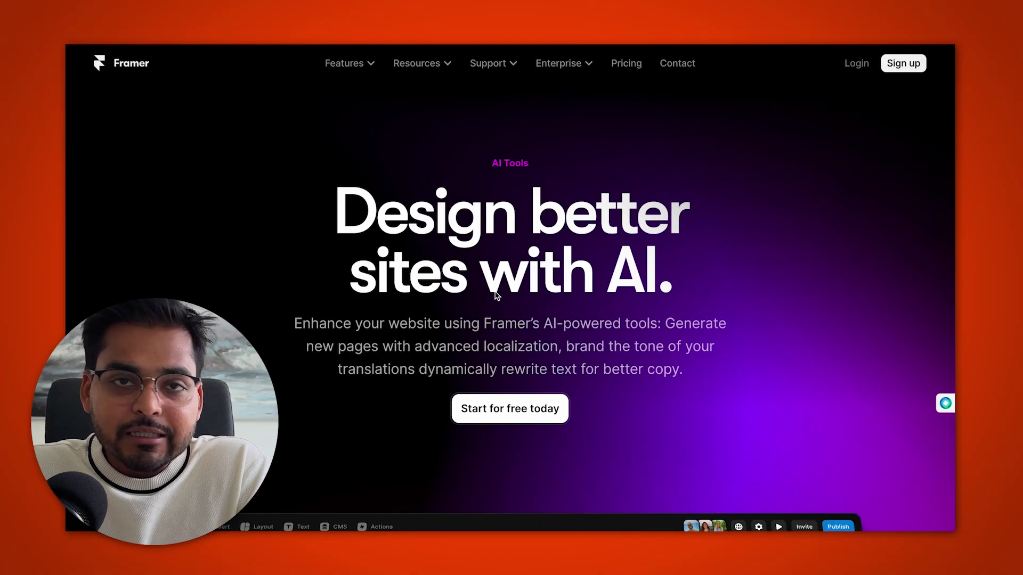
# Step: Sign up for Framer free with Google and create a new project from the dashboard
pyautogui.scroll(-2, 491, 290)
pyautogui.click(482, 353)
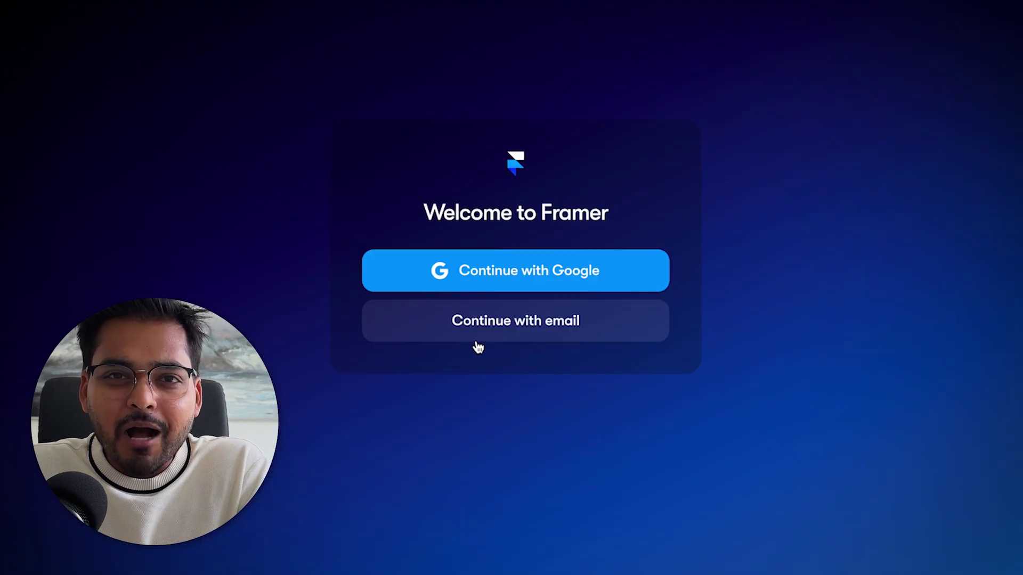
pyautogui.click(504, 273)
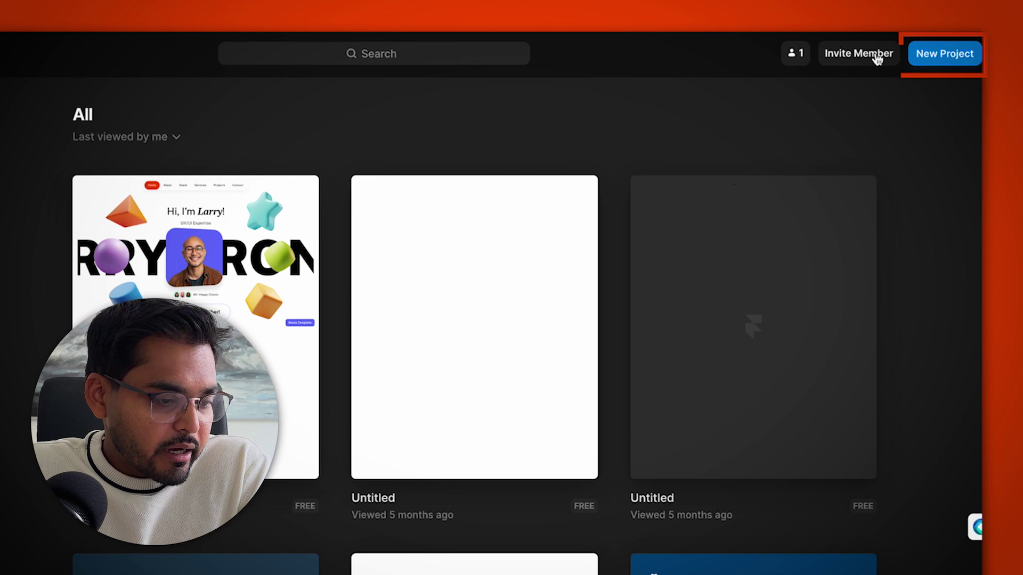
pyautogui.click(942, 58)
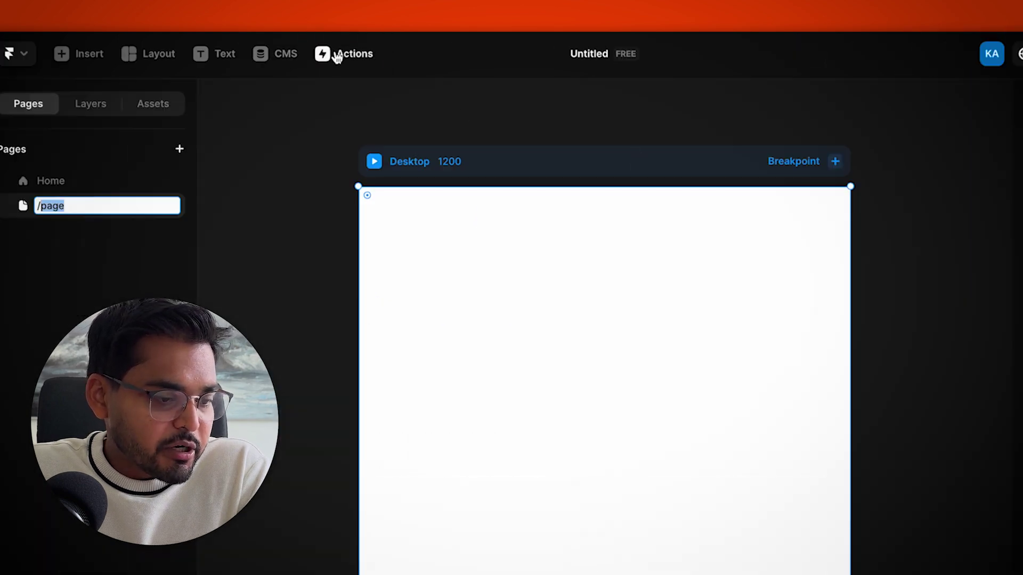
# Step: Generate a page from the pasted Ocean Wonders Aquarium prompt: modern, ocean-inspired, blue and teal
pyautogui.click(337, 55)
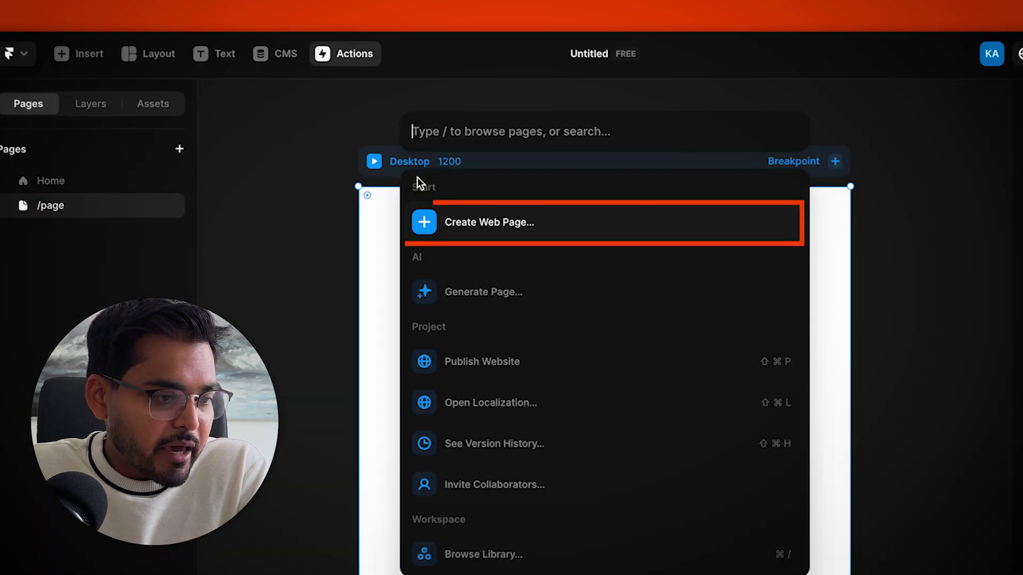
pyautogui.click(481, 301)
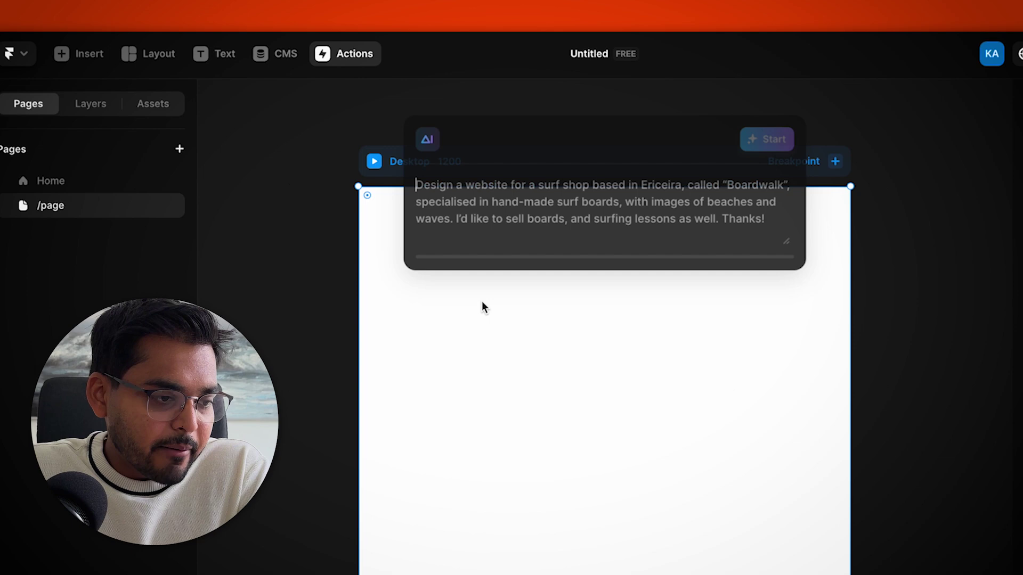
pyautogui.click(480, 201)
pyautogui.write('Create a website for Ocean Wonders Aquarium, showcasing marine life exhibits and visitor information. Use a modern, ocean-inspired design with blue and teal colors, featuring high-quality underwater imagery throughout.')
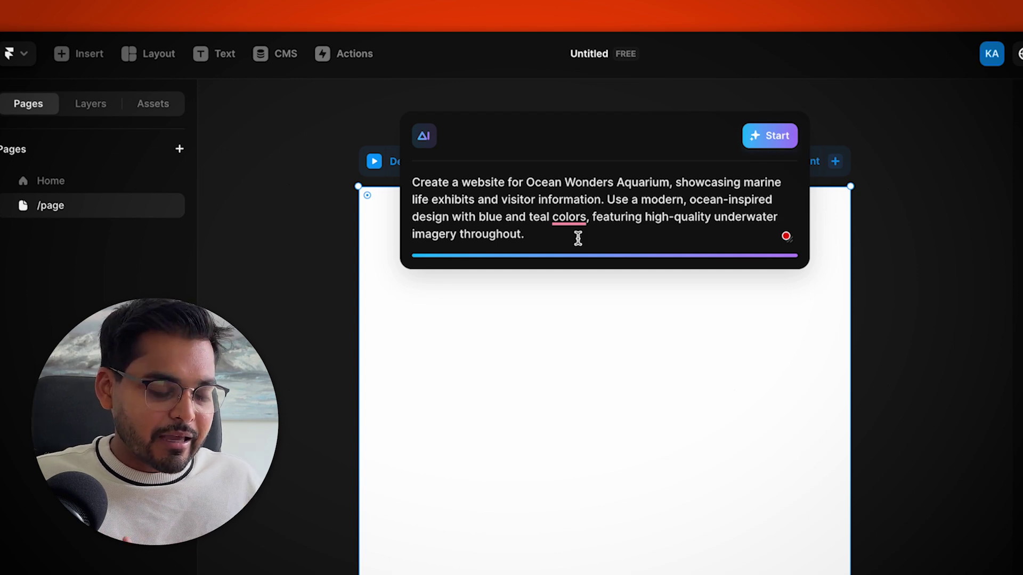
pyautogui.click(767, 140)
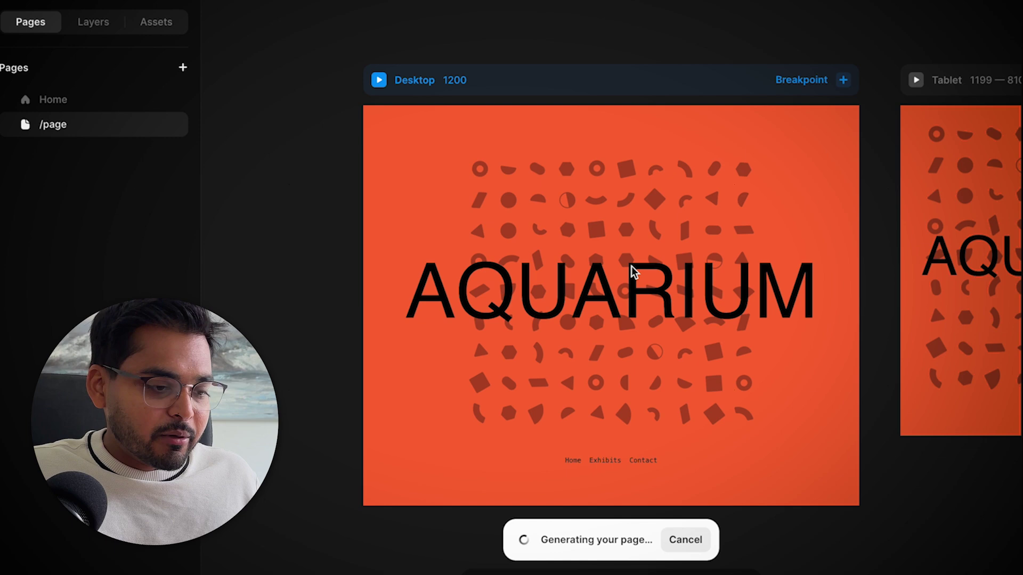
# Step: Browse the orange AQUARIUM page on the canvas as generation finishes
pyautogui.scroll(-8, 771, 232)
pyautogui.hscroll(5, 771, 232)
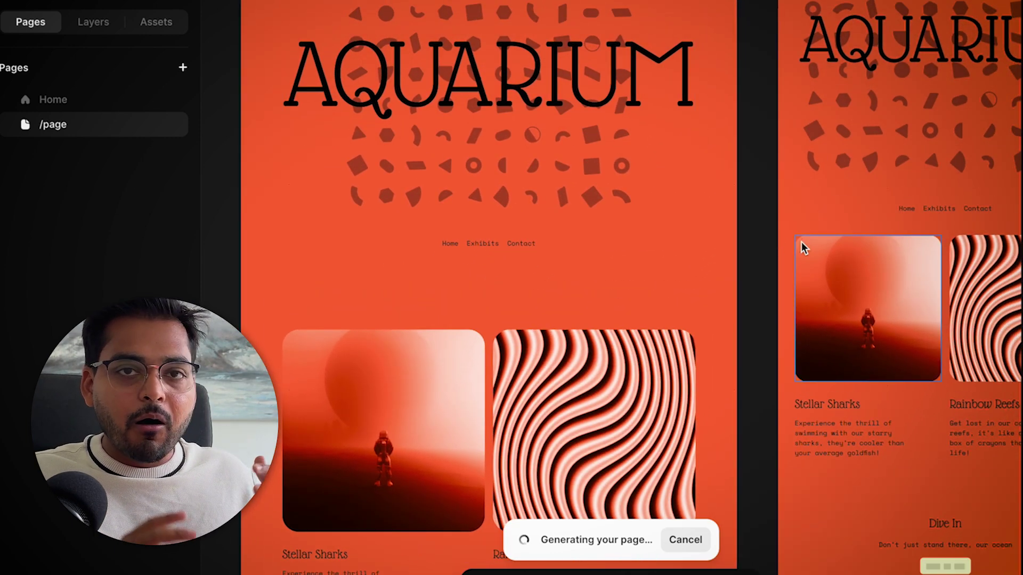
pyautogui.scroll(-3, 618, 200)
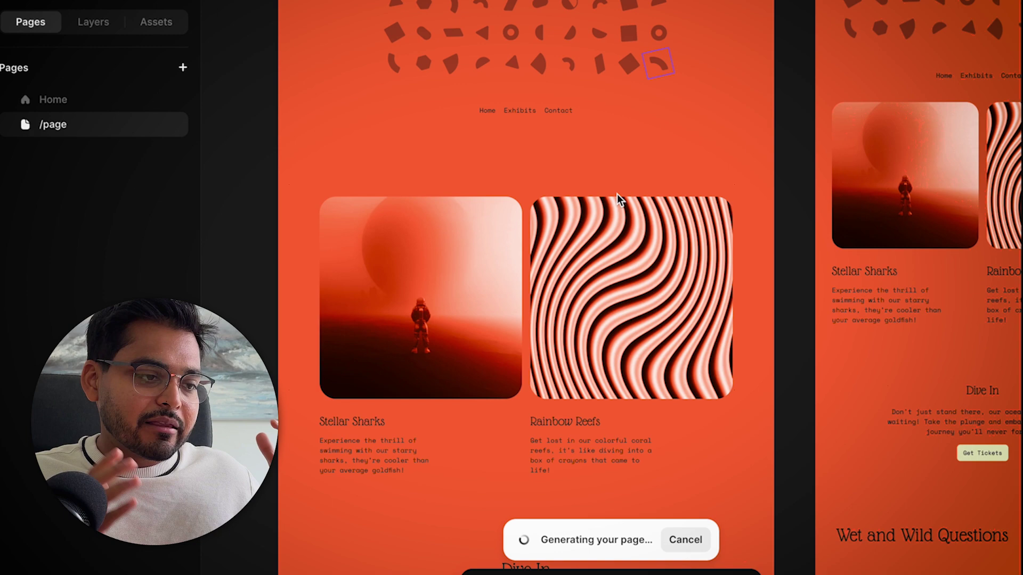
pyautogui.scroll(-3, 618, 200)
pyautogui.scroll(-6, 617, 194)
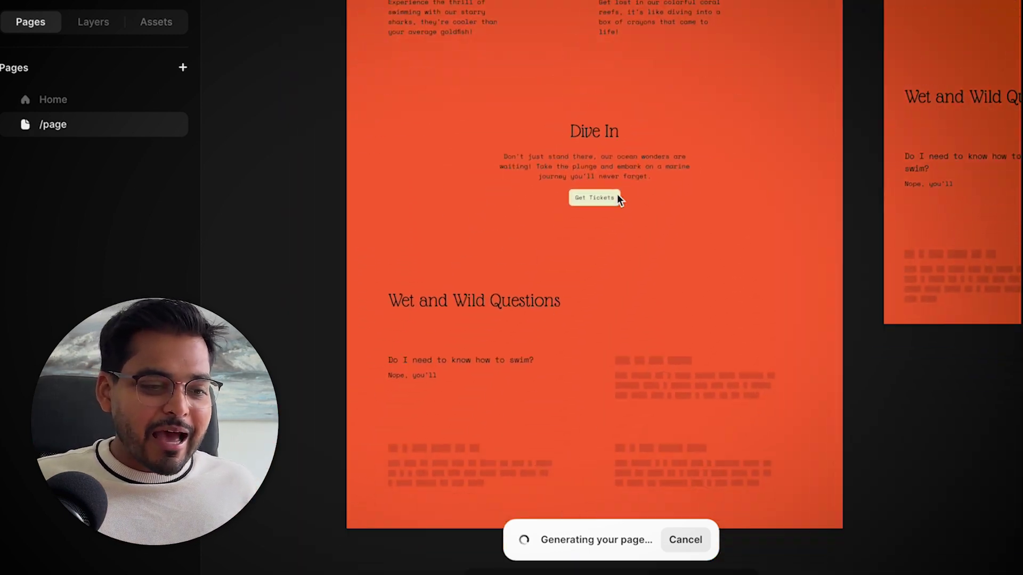
pyautogui.scroll(-1, 617, 195)
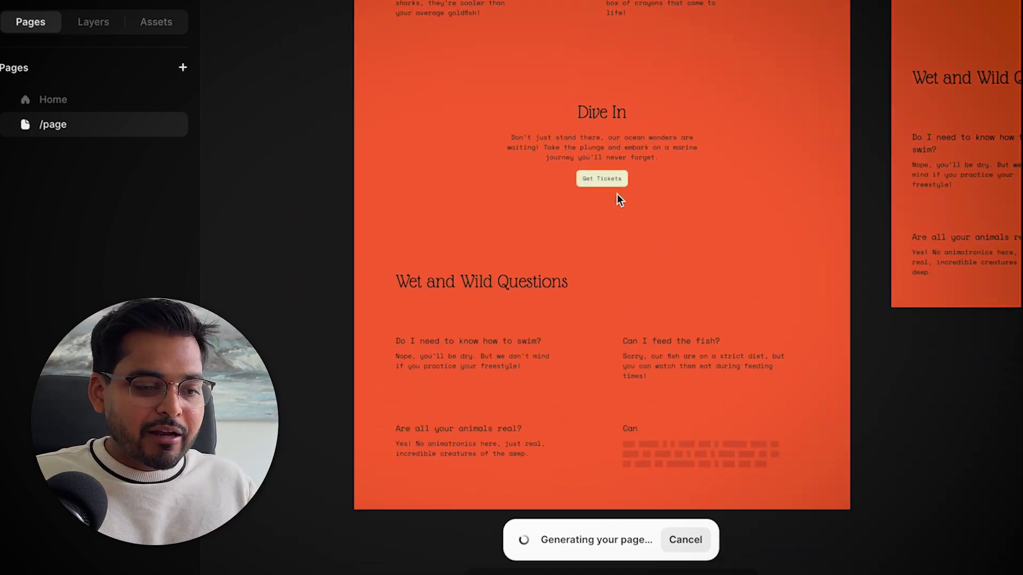
pyautogui.scroll(-1, 617, 194)
pyautogui.hscroll(3, 617, 194)
pyautogui.scroll(8, 617, 194)
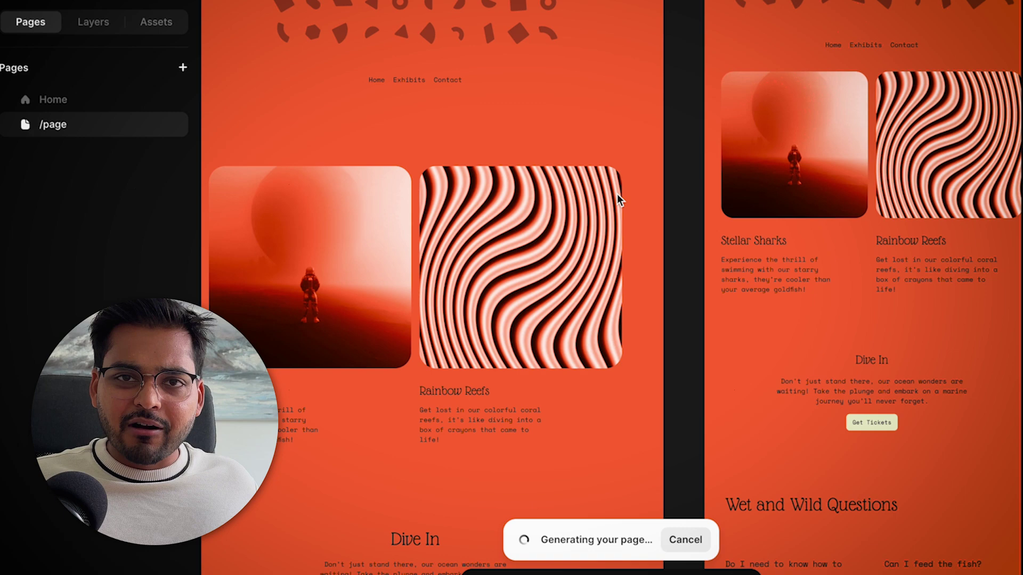
pyautogui.scroll(6, 617, 194)
pyautogui.scroll(-2, 617, 194)
pyautogui.hscroll(4, 617, 194)
pyautogui.hscroll(-4, 617, 194)
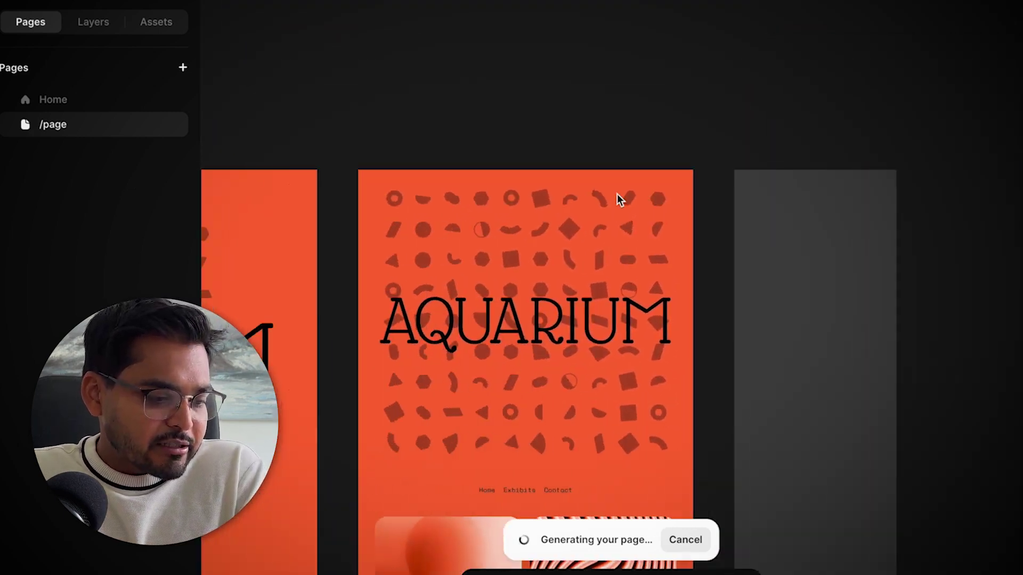
pyautogui.hscroll(-9, 617, 194)
pyautogui.scroll(-3, 617, 194)
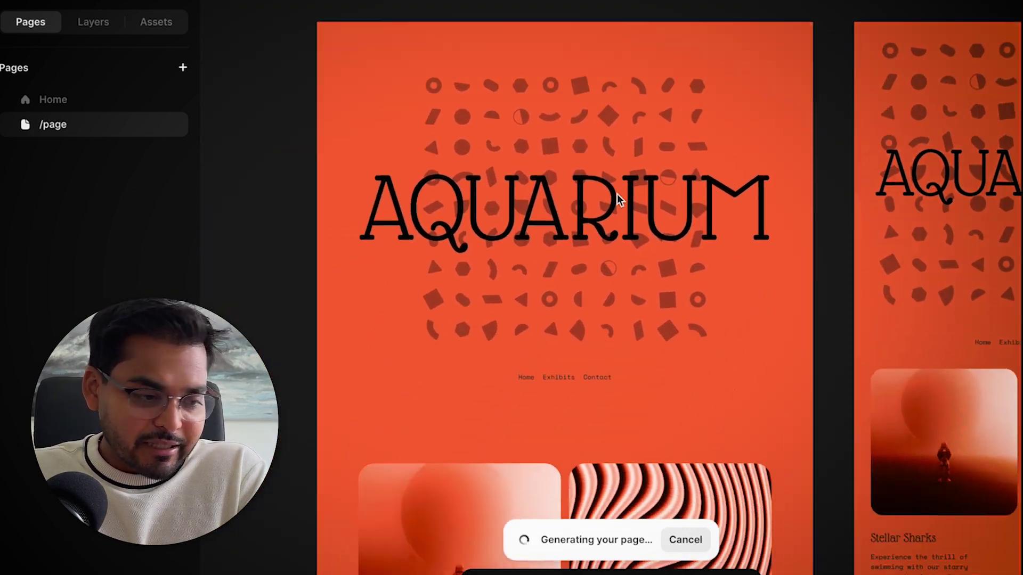
pyautogui.scroll(-2, 617, 194)
pyautogui.hscroll(3, 617, 194)
pyautogui.scroll(2, 617, 193)
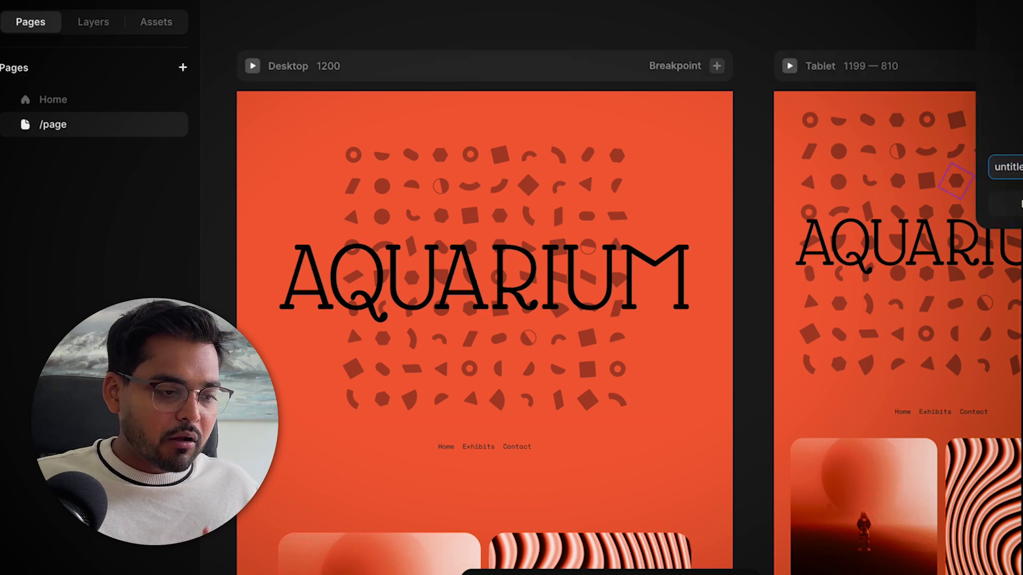
pyautogui.scroll(-10, 653, 229)
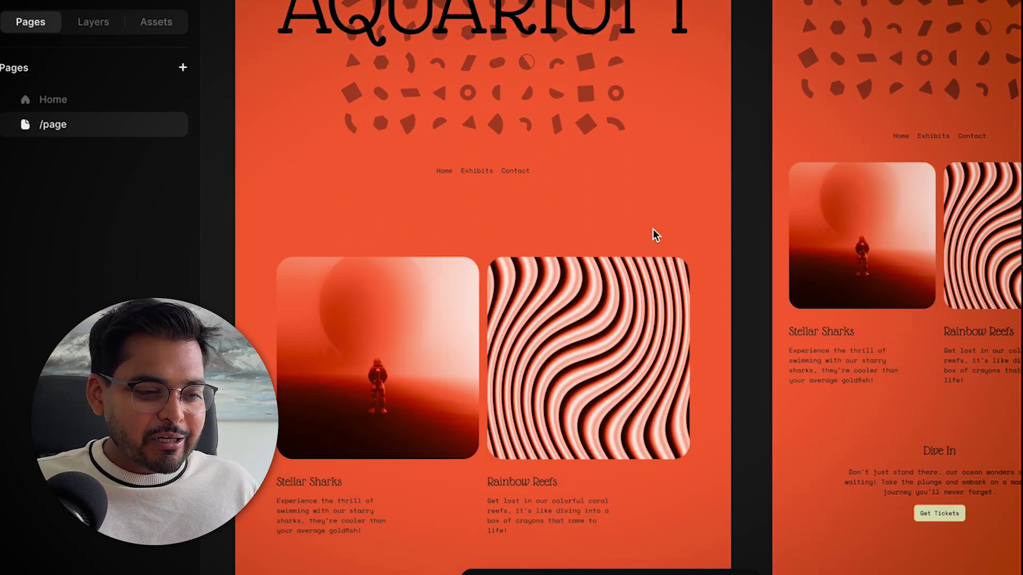
# Step: Inspect the Rainbow Reefs and Stellar Sharks card images and descriptions
pyautogui.click(593, 167)
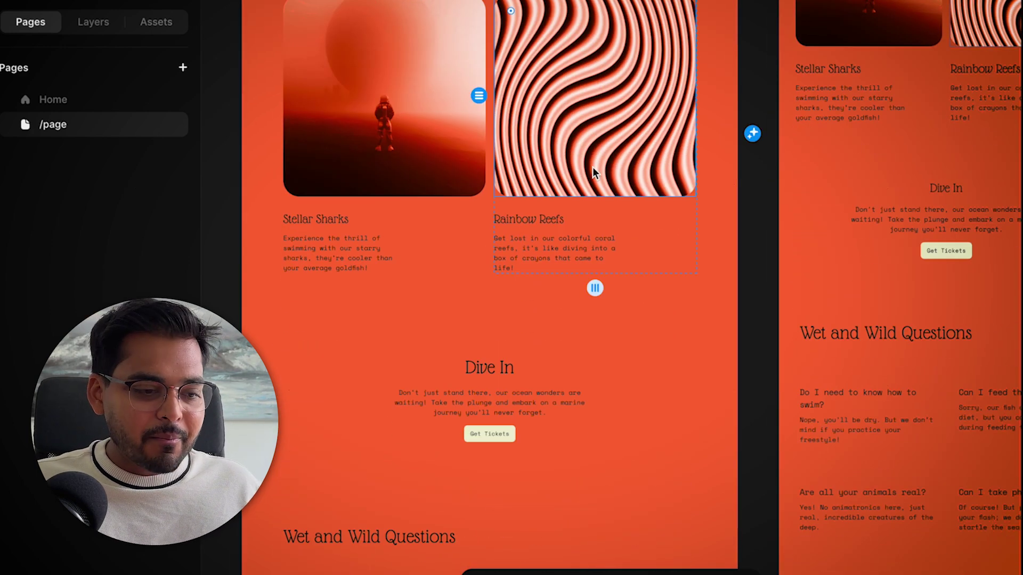
pyautogui.click(386, 183)
pyautogui.click(381, 263)
pyautogui.click(519, 235)
pyautogui.scroll(-10, 519, 234)
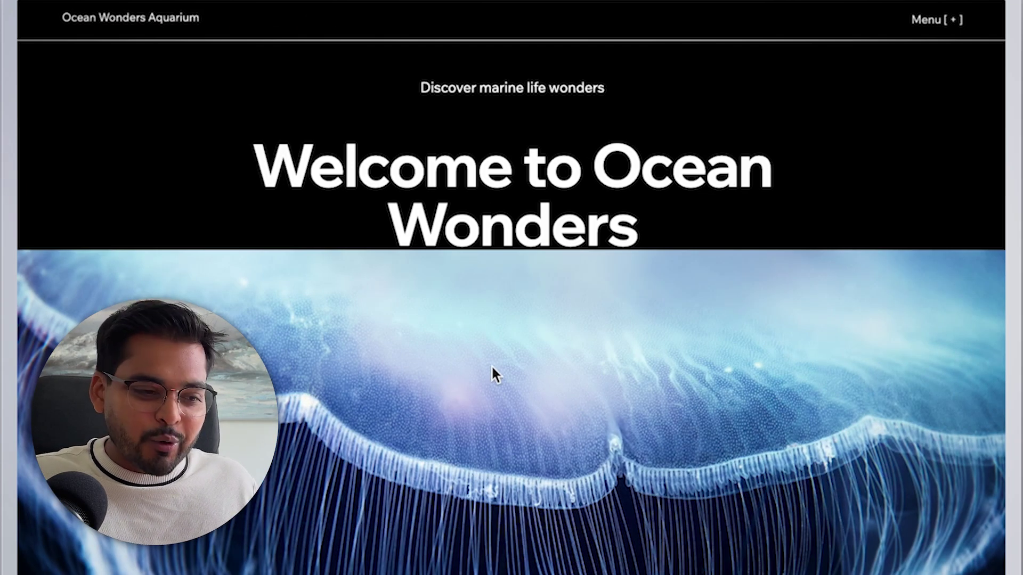
pyautogui.scroll(-10, 491, 365)
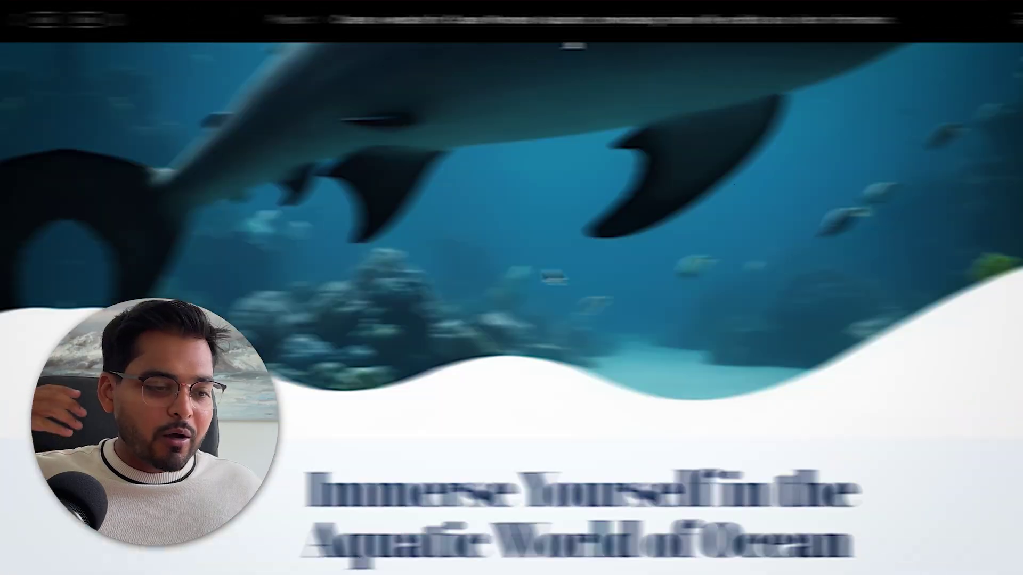
pyautogui.scroll(-10, 485, 269)
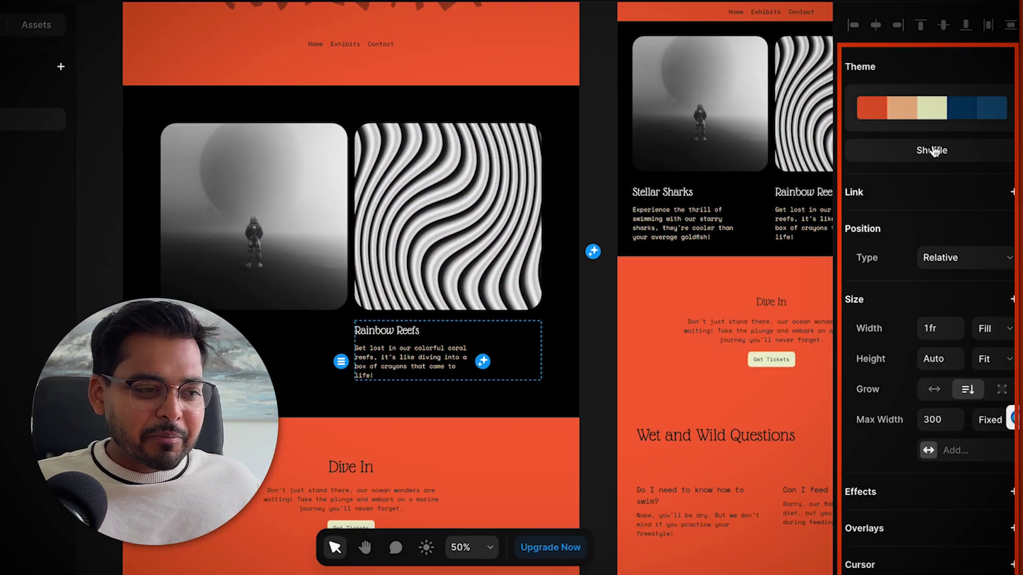
# Step: Select the header section and shuffle the theme palette repeatedly until the header is black
pyautogui.click(933, 151)
pyautogui.click(424, 38)
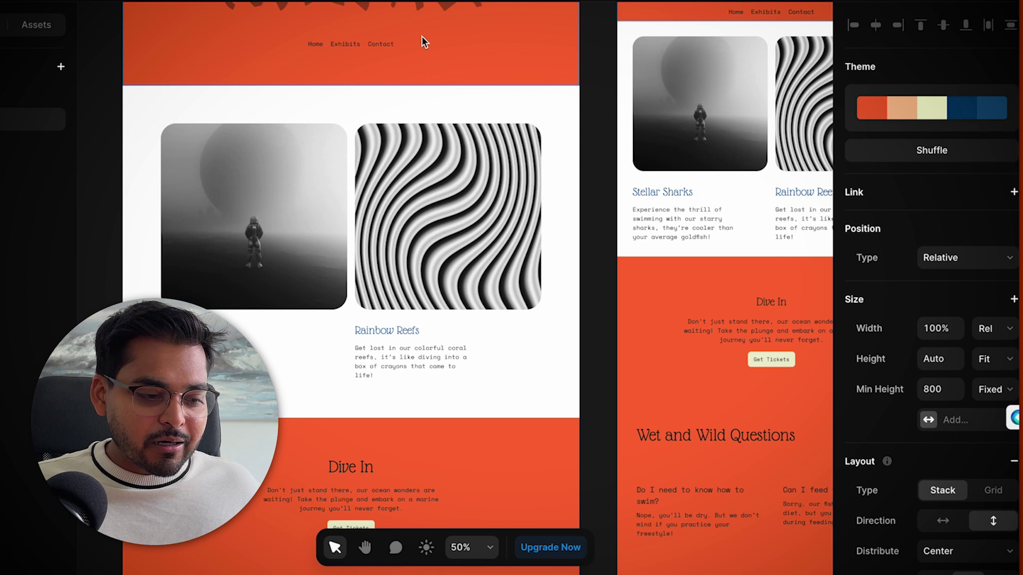
pyautogui.click(930, 155)
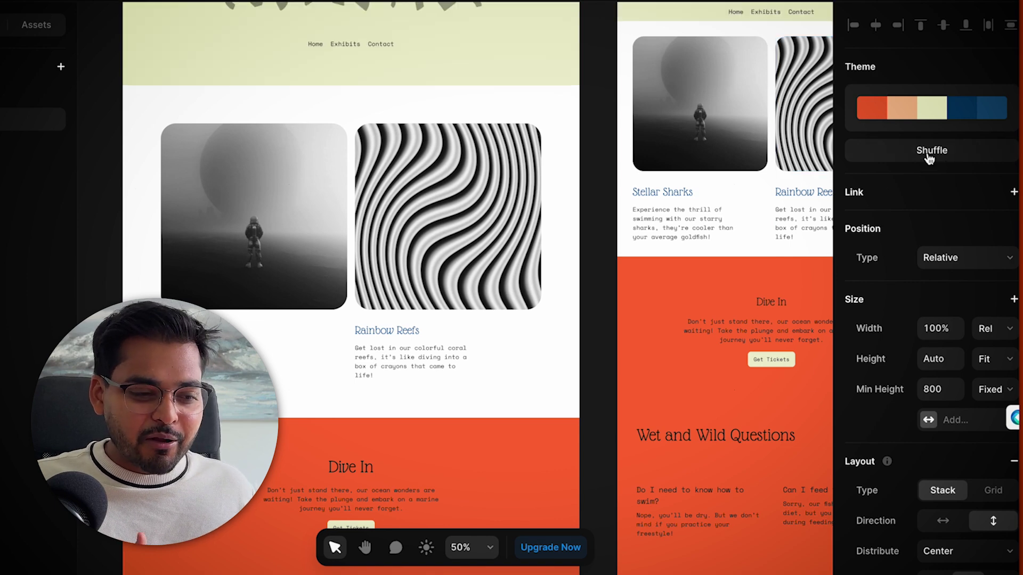
pyautogui.click(929, 154)
pyautogui.click(929, 154)
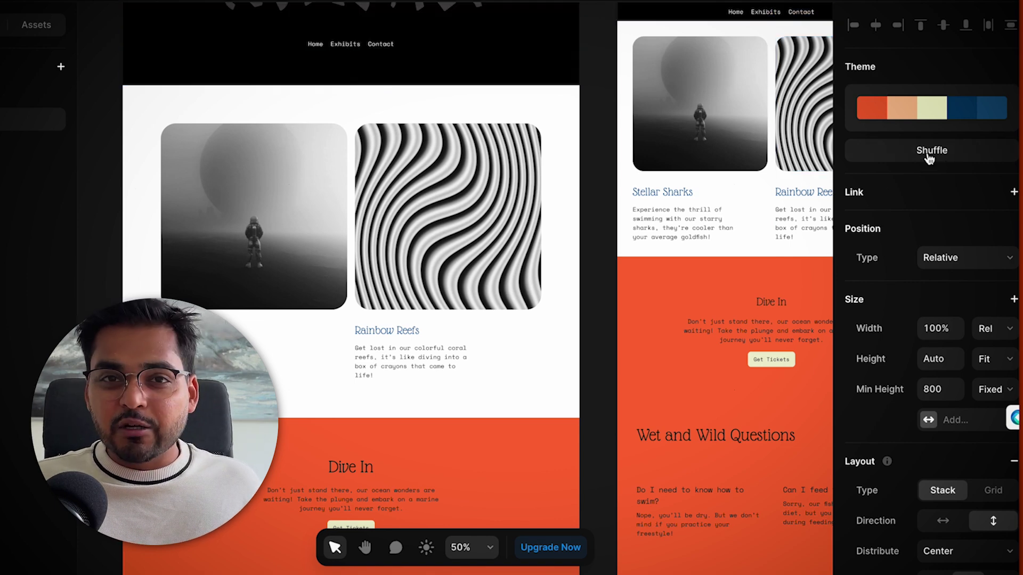
pyautogui.click(930, 155)
pyautogui.click(929, 155)
pyautogui.click(930, 155)
pyautogui.click(929, 155)
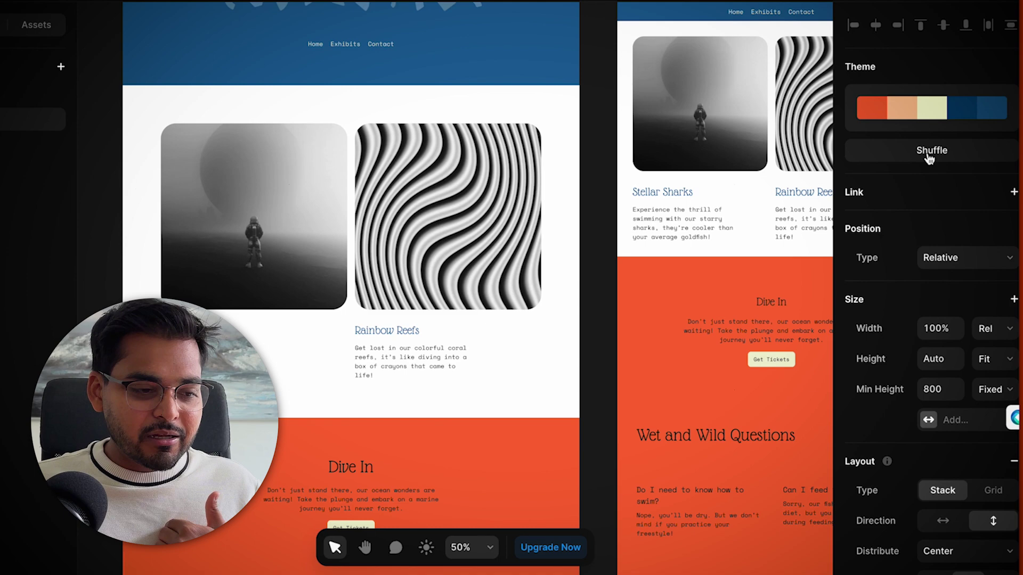
pyautogui.click(929, 154)
# Step: Review the reshuffled page: black hero, white Stellar Sharks section, orange sections below
pyautogui.scroll(-6, 476, 326)
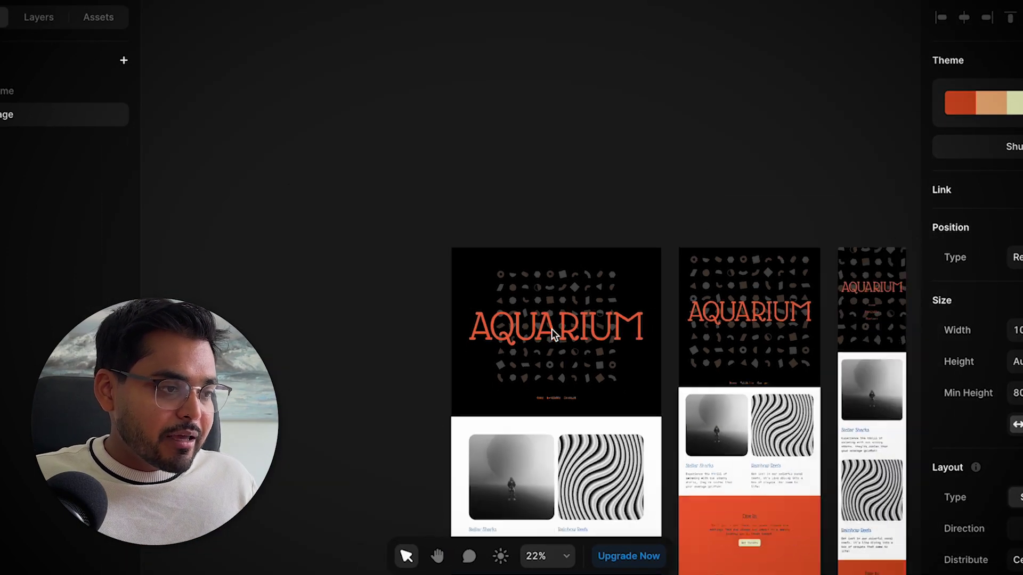
pyautogui.scroll(-3, 658, 386)
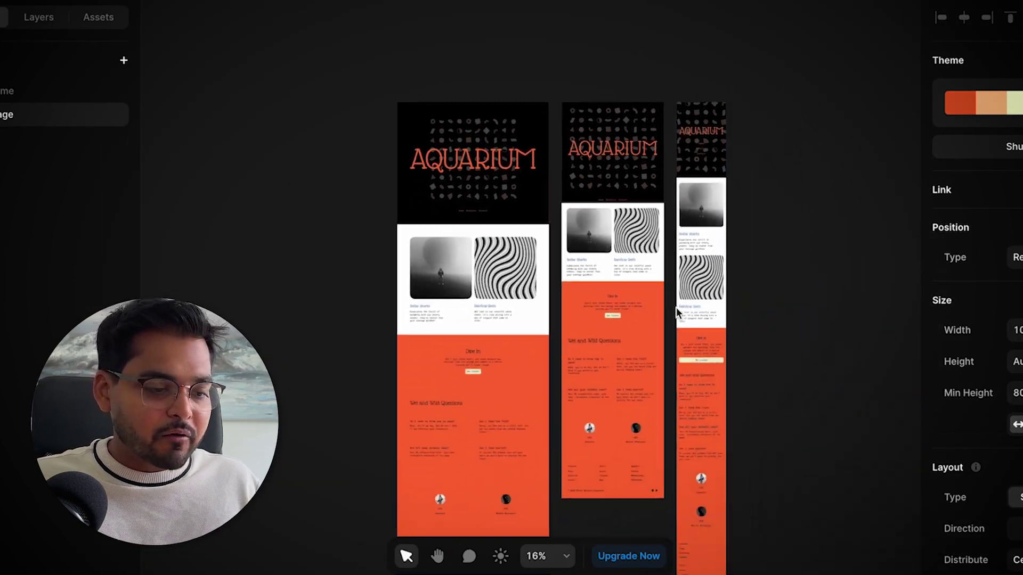
pyautogui.scroll(5, 678, 311)
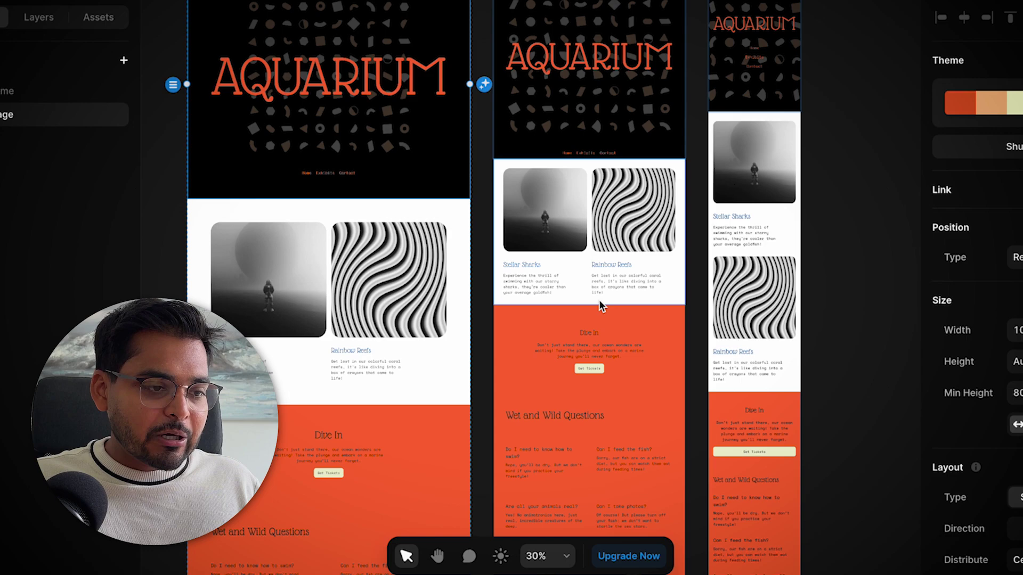
pyautogui.scroll(3, 599, 305)
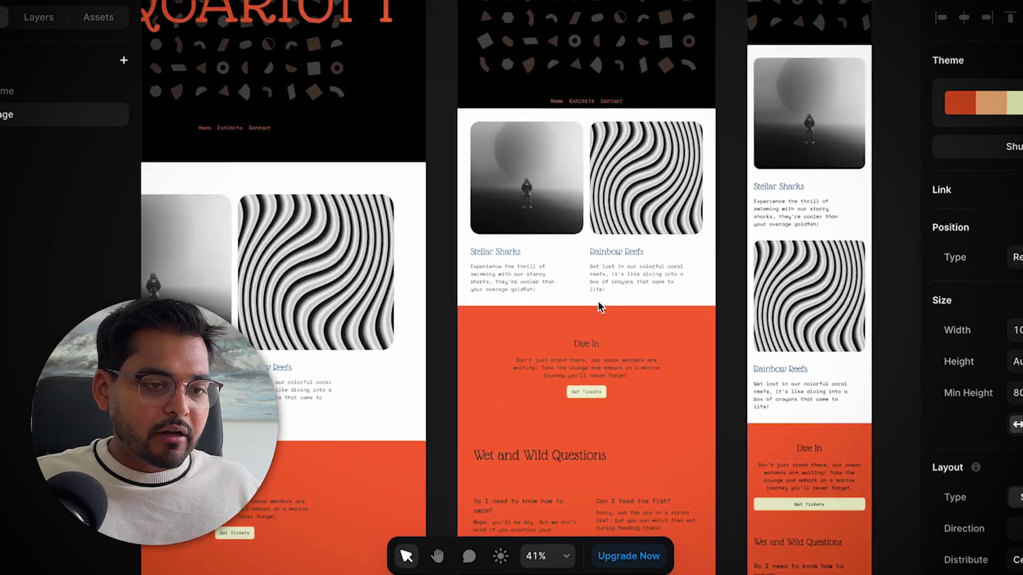
pyautogui.scroll(2, 597, 302)
pyautogui.scroll(-6, 598, 302)
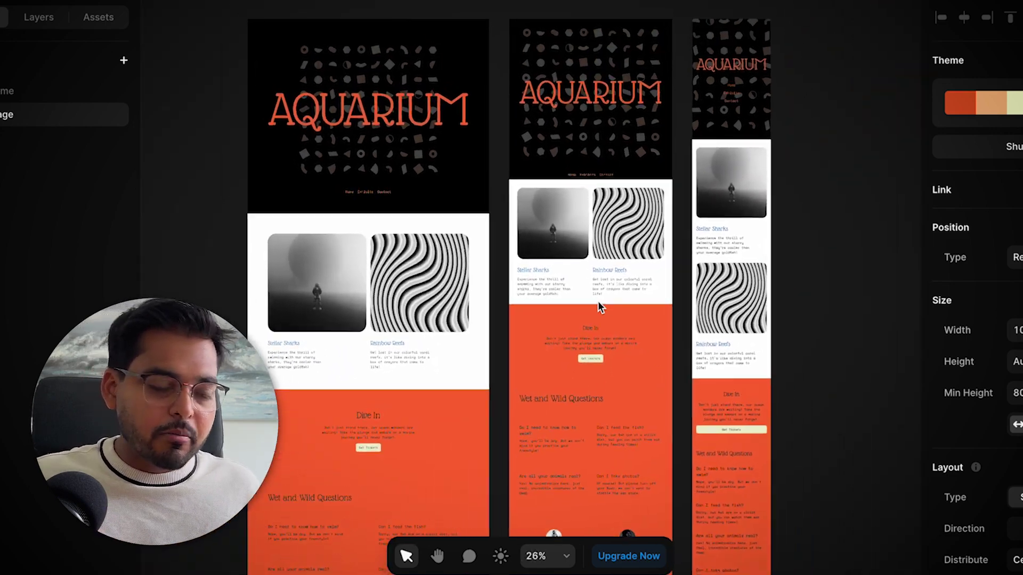
pyautogui.scroll(2, 598, 301)
pyautogui.scroll(-2, 598, 302)
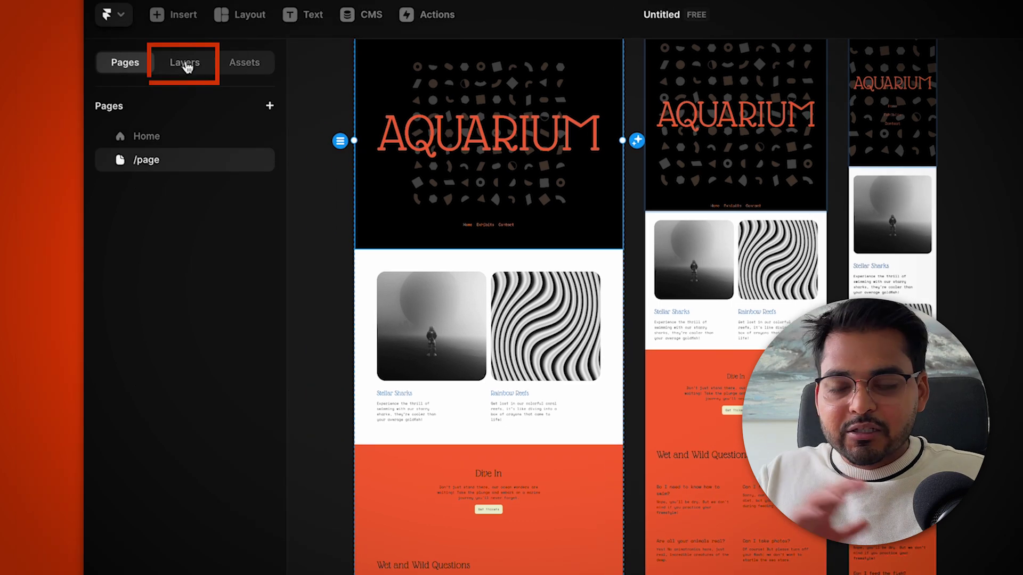
# Step: In the Layers tree, select Hero's vector and expand the Gallery, Call to Action and FAQ sections
pyautogui.click(128, 47)
pyautogui.click(196, 220)
pyautogui.click(198, 273)
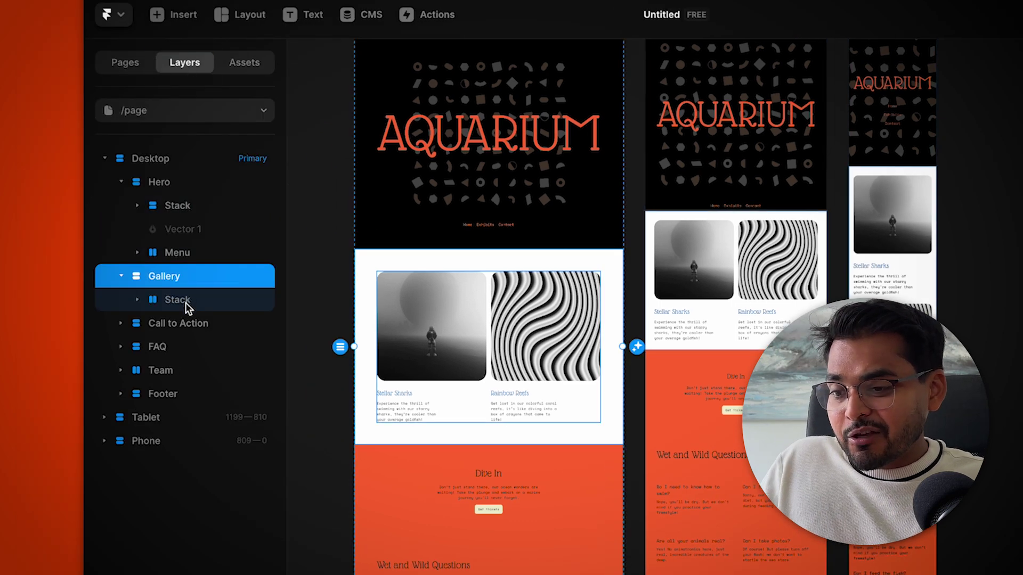
pyautogui.click(181, 318)
pyautogui.click(162, 418)
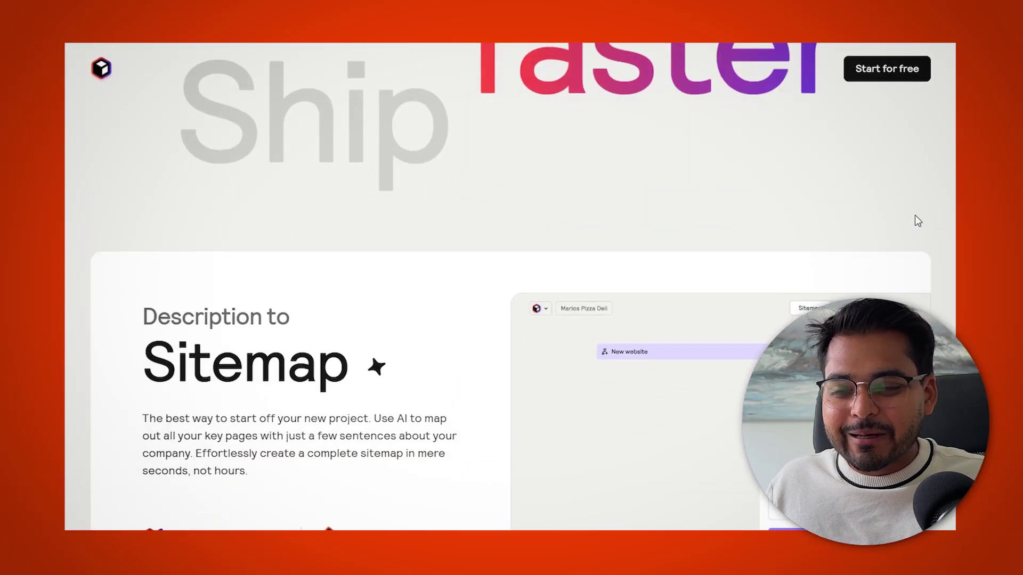
pyautogui.scroll(-10, 914, 216)
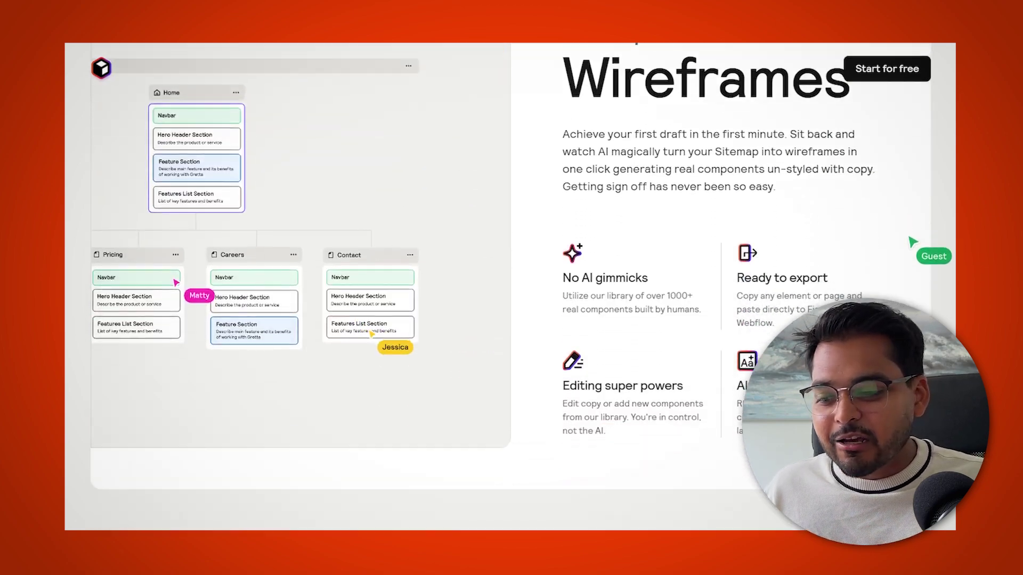
pyautogui.scroll(-12, 911, 242)
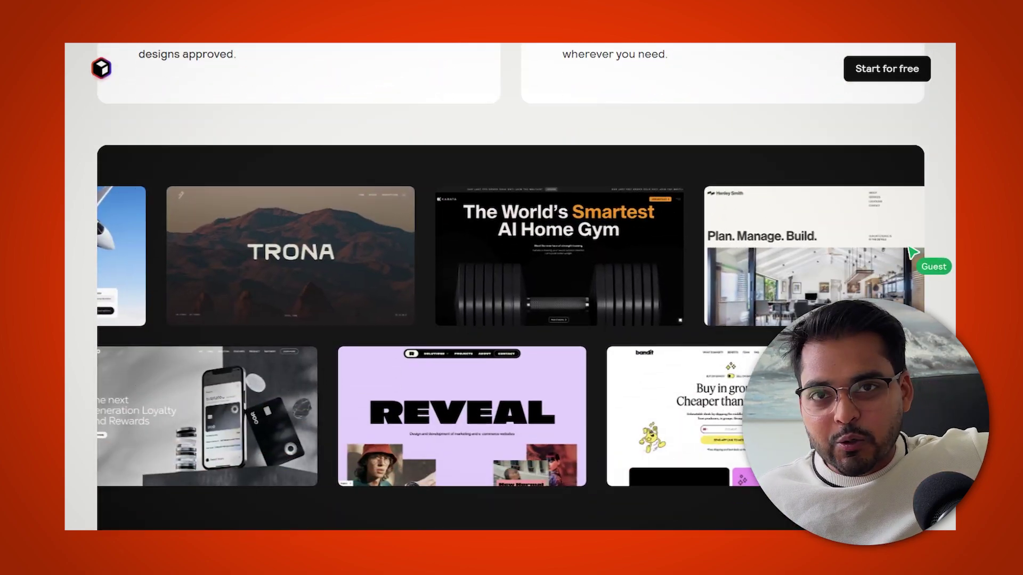
pyautogui.scroll(-12, 912, 251)
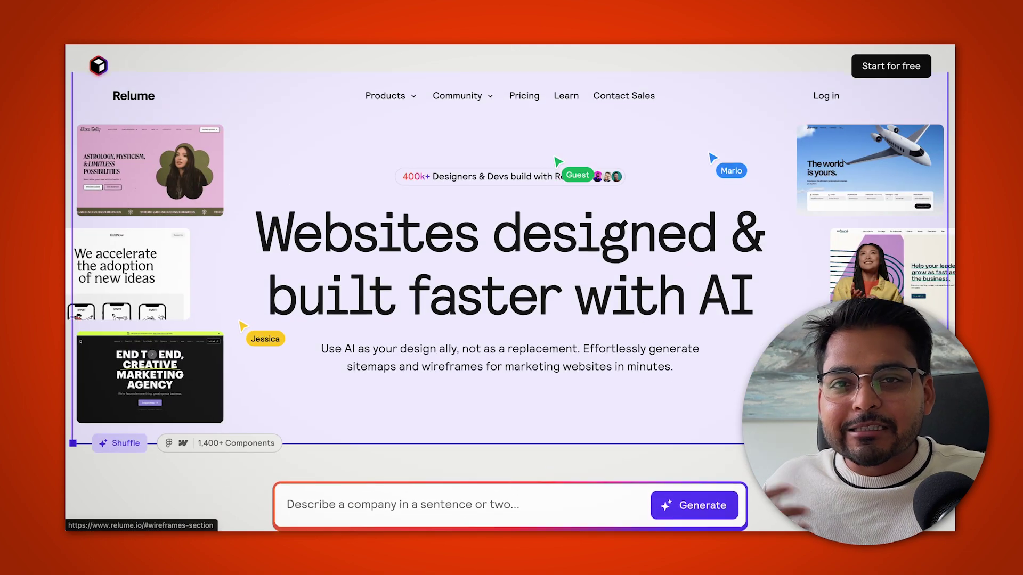
pyautogui.scroll(-2, 401, 451)
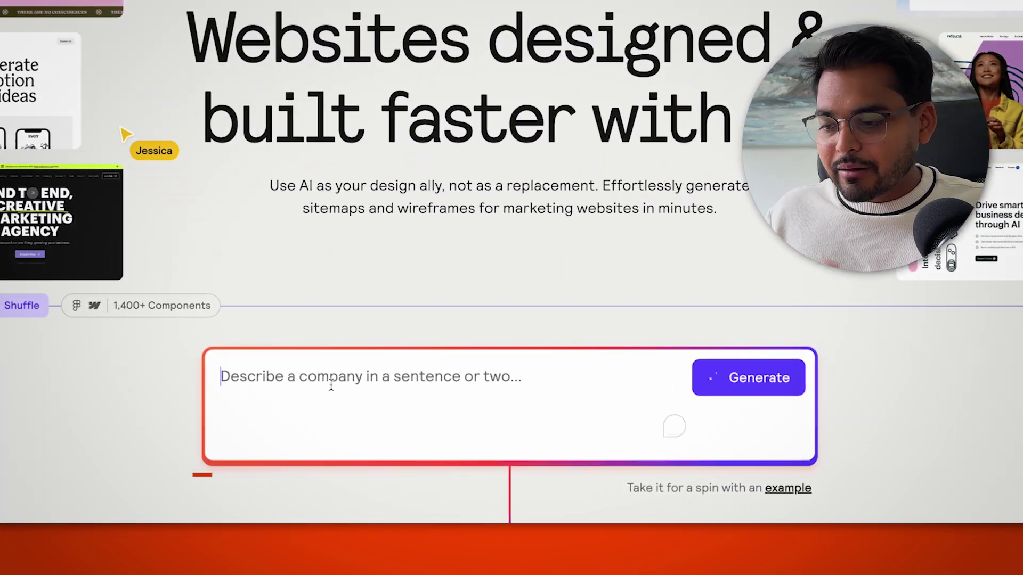
# Step: Paste the aquarium description into Relume's prompt box and delete its design-style sentences
pyautogui.click(372, 422)
pyautogui.write('Create a website for Ocean Wonders Aquarium, showcasing marine life exhibits and visitor information. Use a modern, ocean-inspired design with blue and teal colors, featuring high-quality underwater imagery throughout.')
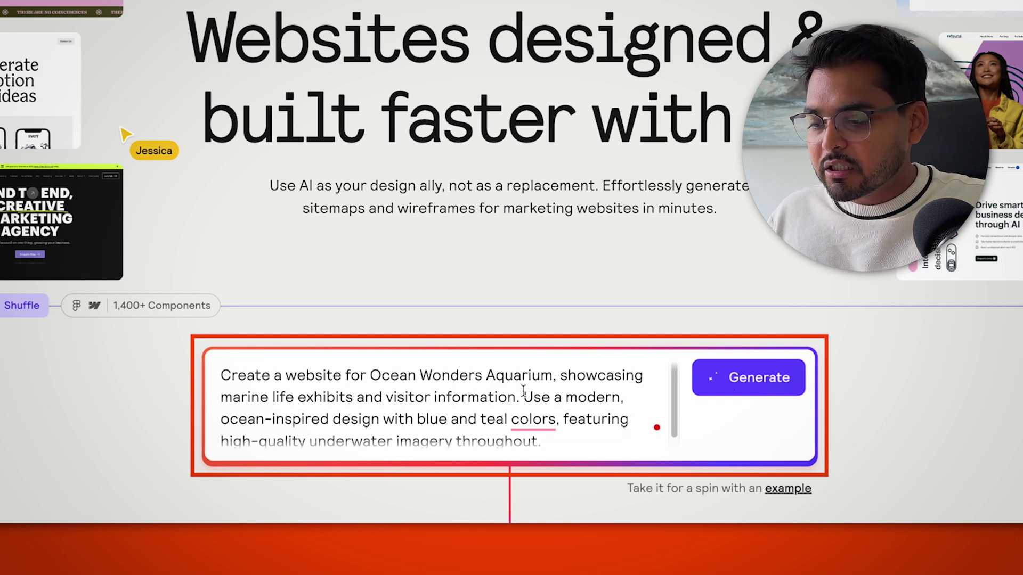
pyautogui.moveTo(524, 398); pyautogui.dragTo(557, 475)
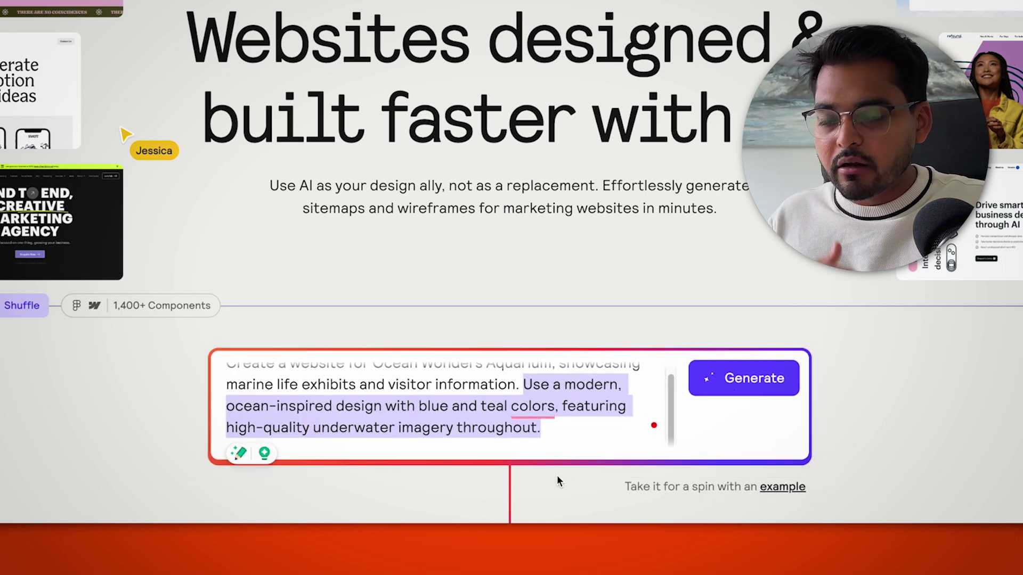
pyautogui.press('BackSpace')
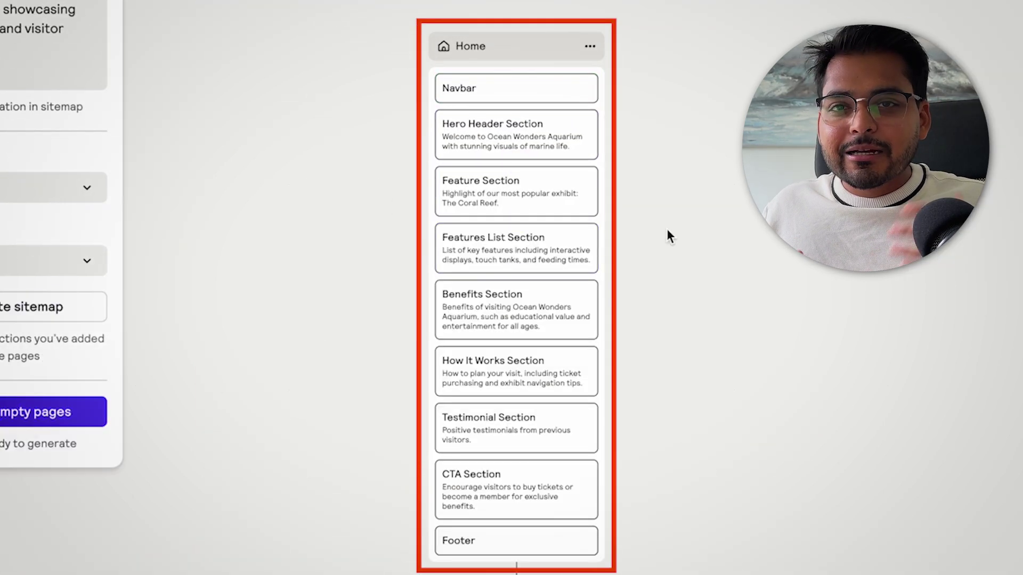
# Step: Delete the Features List, Benefits and How It Works sections from the Home page
pyautogui.scroll(-2, 504, 237)
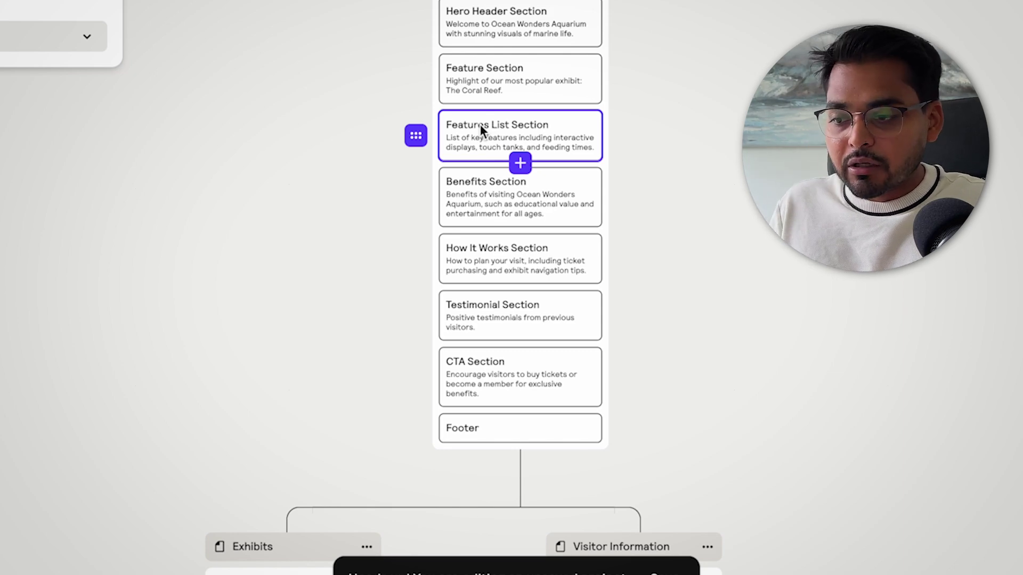
pyautogui.rightClick(481, 124)
pyautogui.click(521, 260)
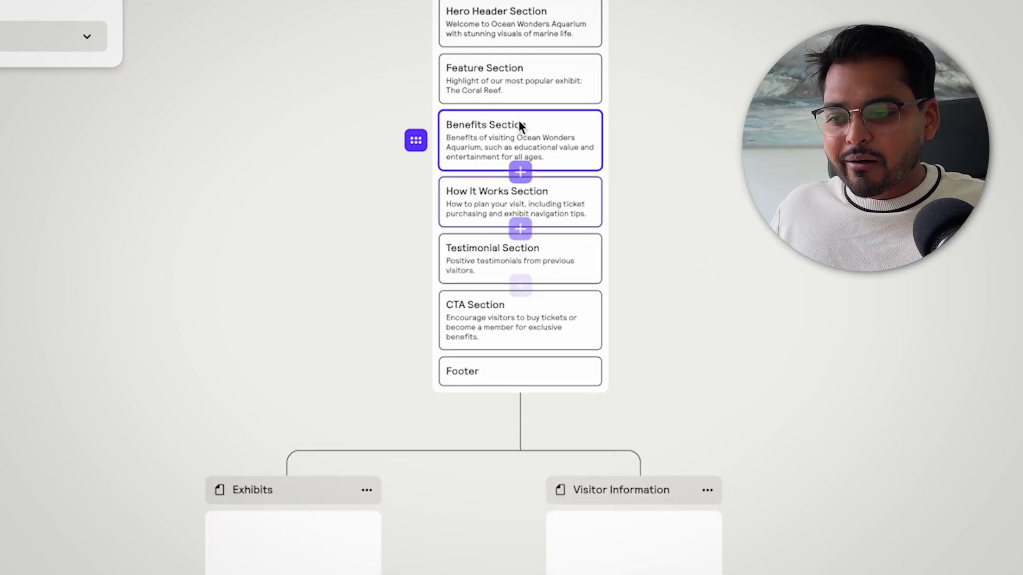
pyautogui.rightClick(504, 135)
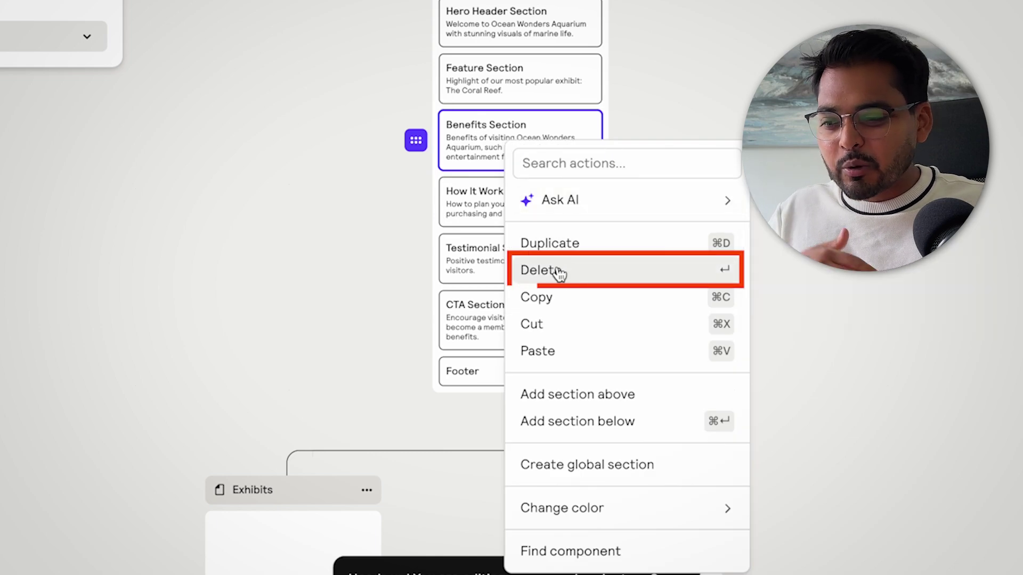
pyautogui.click(561, 269)
pyautogui.rightClick(493, 142)
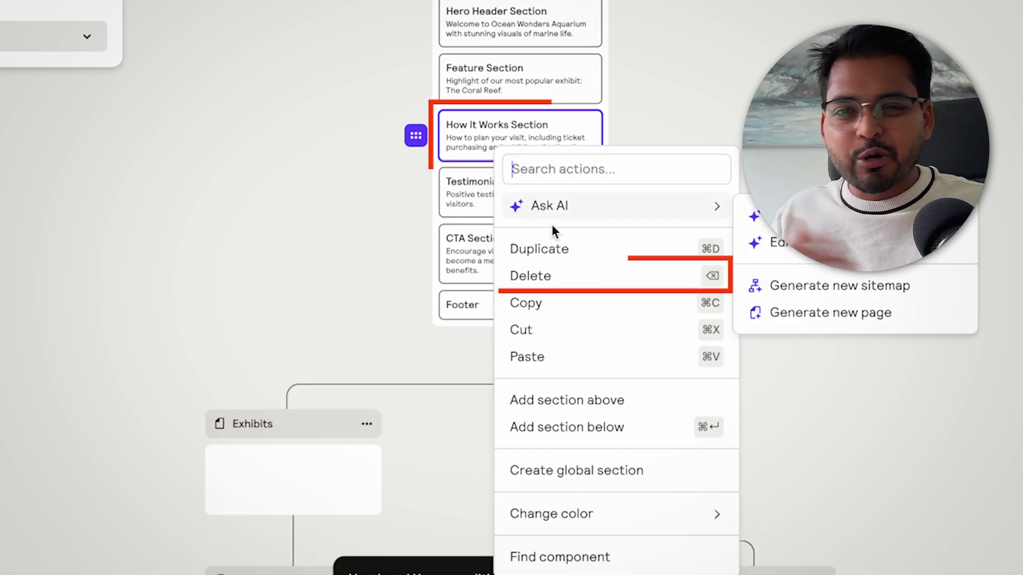
pyautogui.click(542, 276)
pyautogui.scroll(-3, 443, 183)
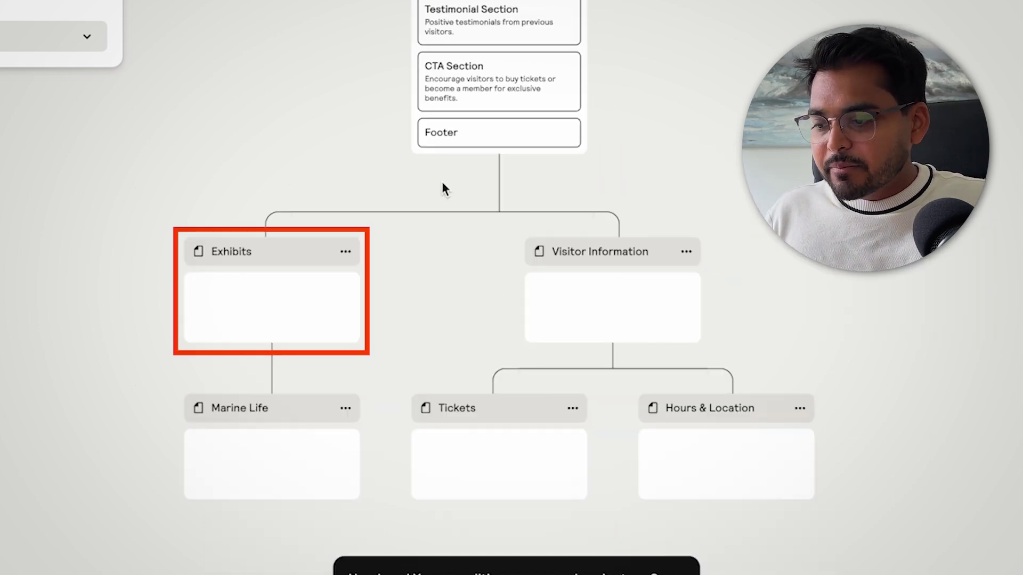
# Step: Generate the sections for the Exhibits page
pyautogui.click(273, 325)
pyautogui.scroll(-2, 421, 226)
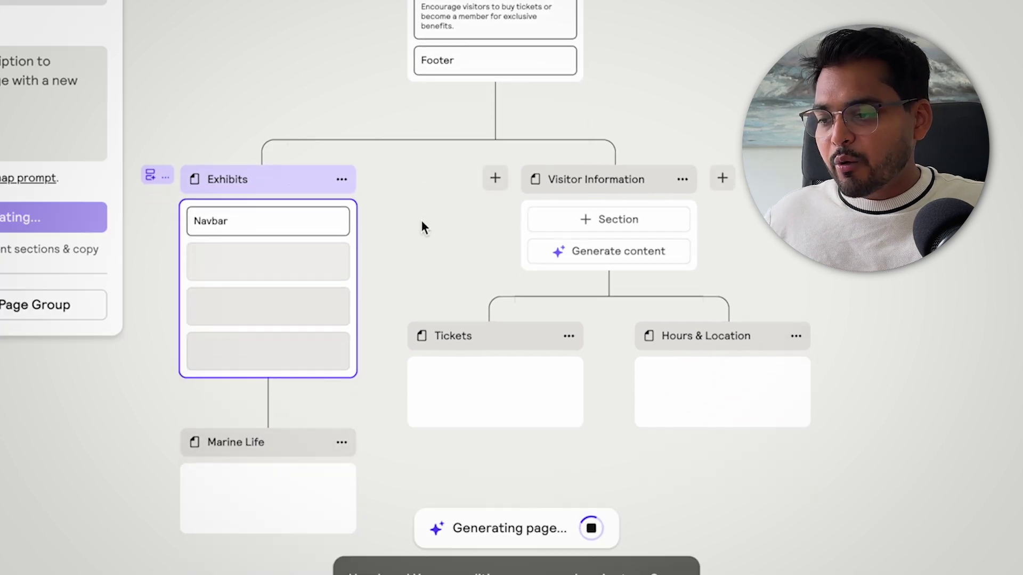
pyautogui.scroll(-1, 420, 220)
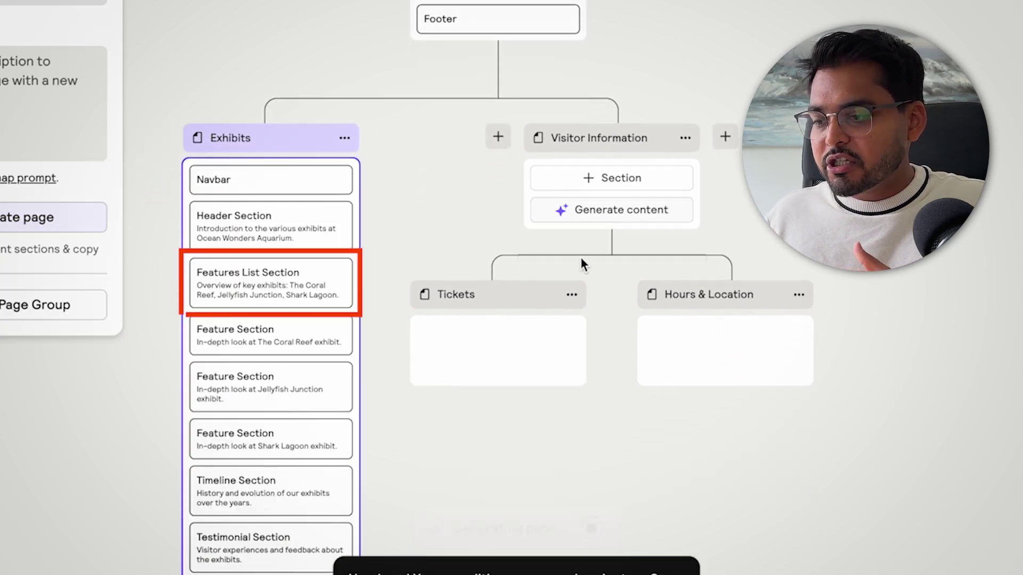
pyautogui.scroll(-5, 194, 304)
pyautogui.hscroll(2, 195, 304)
pyautogui.scroll(5, 195, 304)
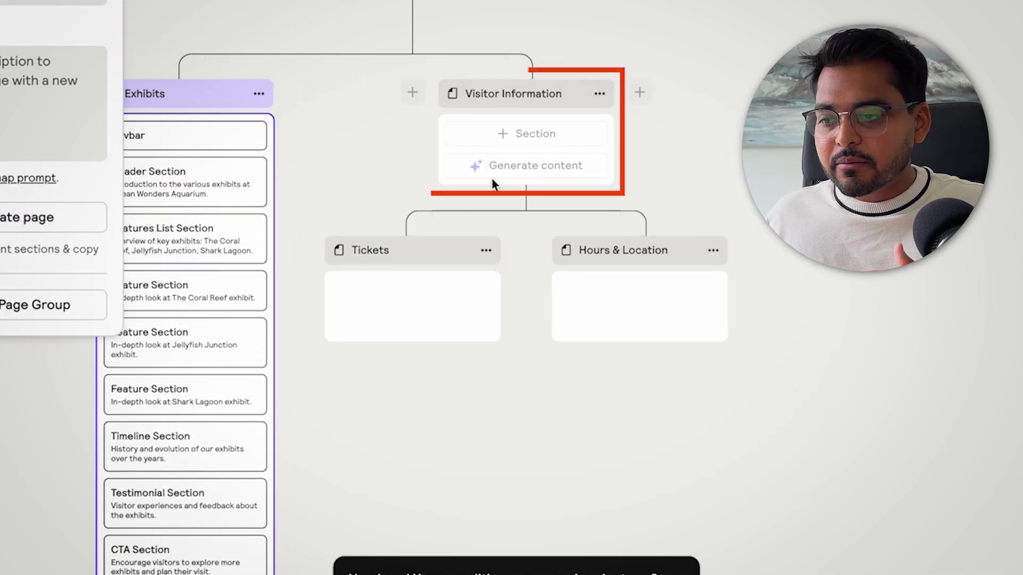
# Step: Generate the sections for the Visitor Information page
pyautogui.click(493, 170)
pyautogui.scroll(-5, 342, 209)
pyautogui.hscroll(-3, 342, 208)
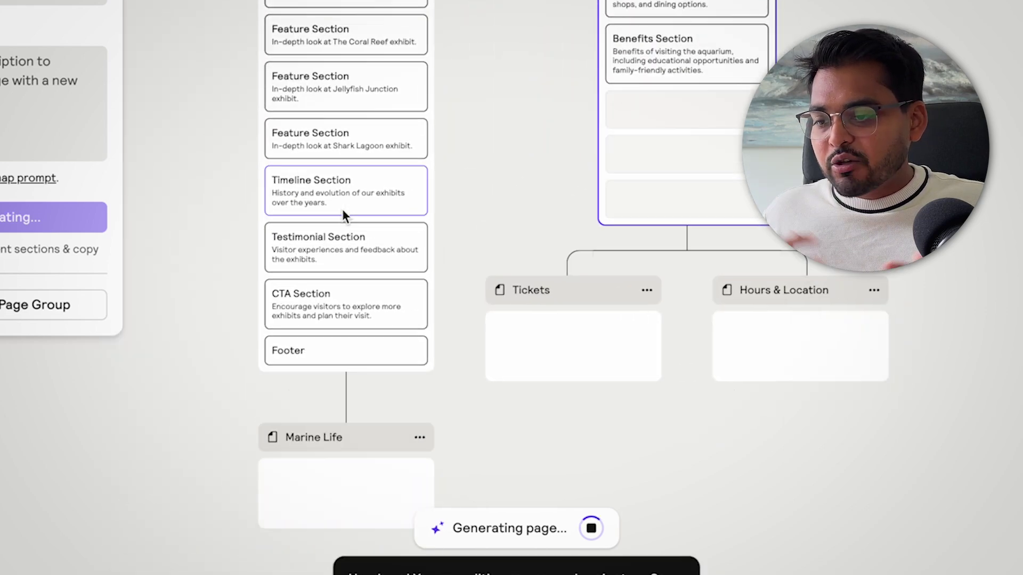
pyautogui.scroll(-6, 465, 133)
pyautogui.hscroll(-1, 466, 133)
# Step: Generate the Tickets page sections and scroll back over the sitemap
pyautogui.click(584, 190)
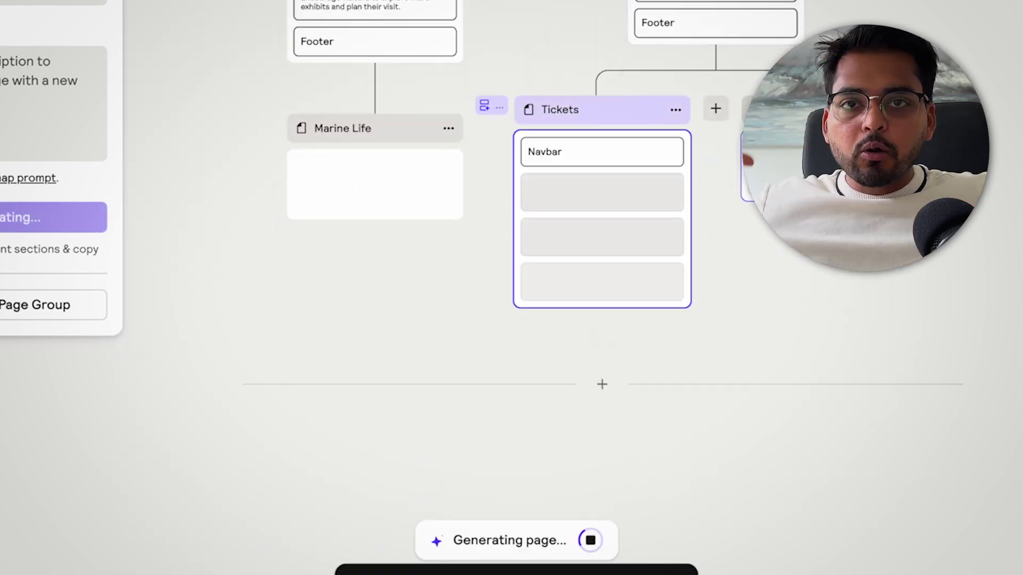
pyautogui.scroll(-1, 613, 219)
pyautogui.scroll(-4, 613, 219)
pyautogui.scroll(15, 613, 219)
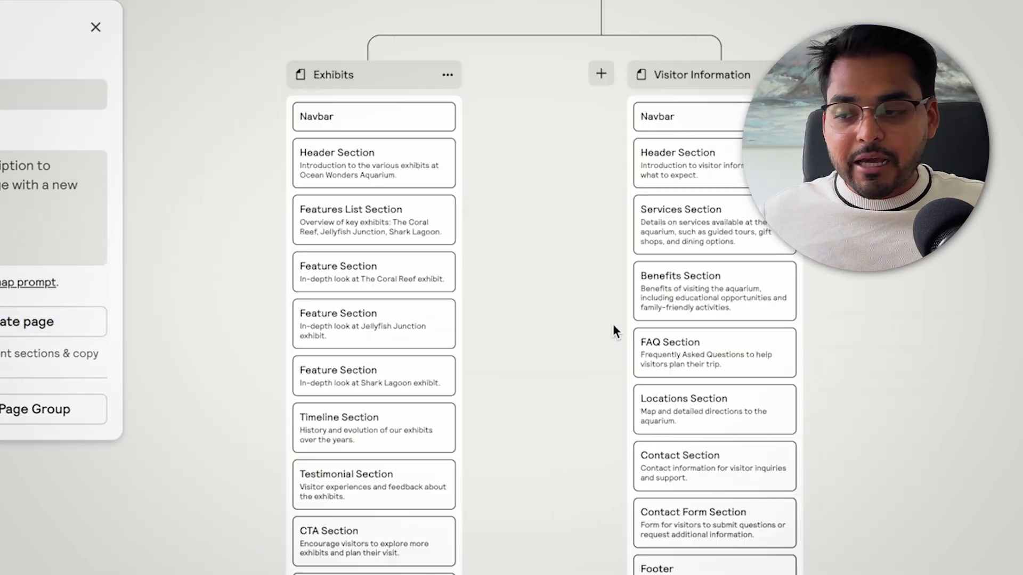
pyautogui.scroll(8, 613, 324)
pyautogui.scroll(-2, 612, 324)
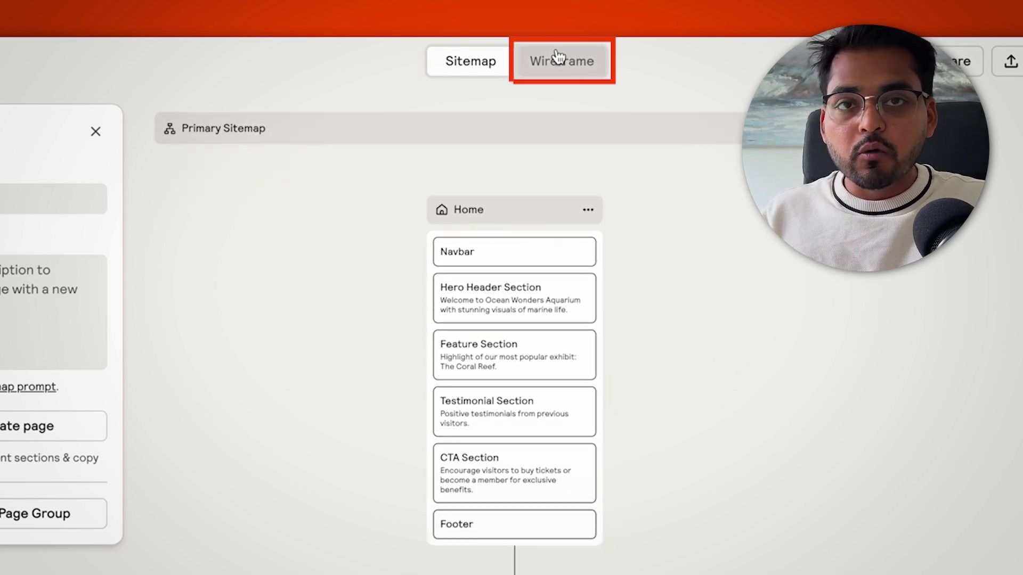
# Step: Switch to the Wireframe view and scroll the Home wireframe's Coral Reef feature and CTA
pyautogui.click(558, 57)
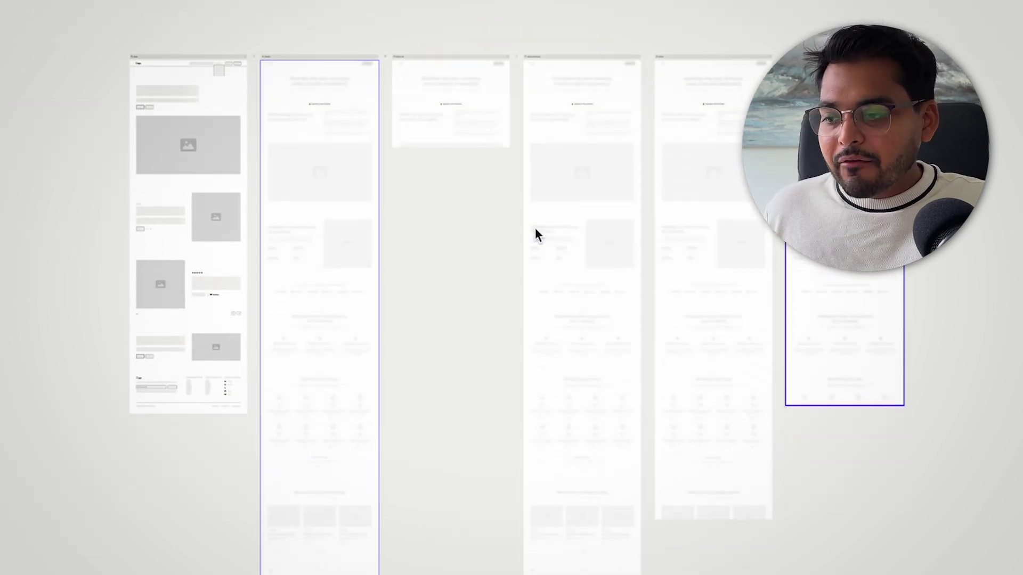
pyautogui.scroll(-1, 443, 245)
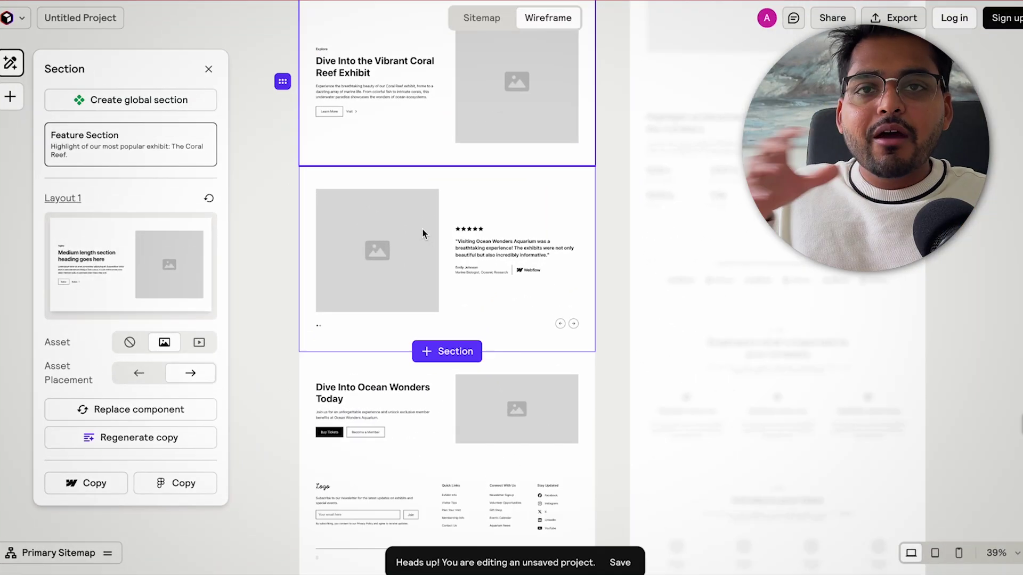
# Step: Review the Home wireframe, then open the Export menu with Figma, Webflow, TXT, CSV and Excel options
pyautogui.scroll(1, 423, 229)
pyautogui.scroll(-3, 380, 232)
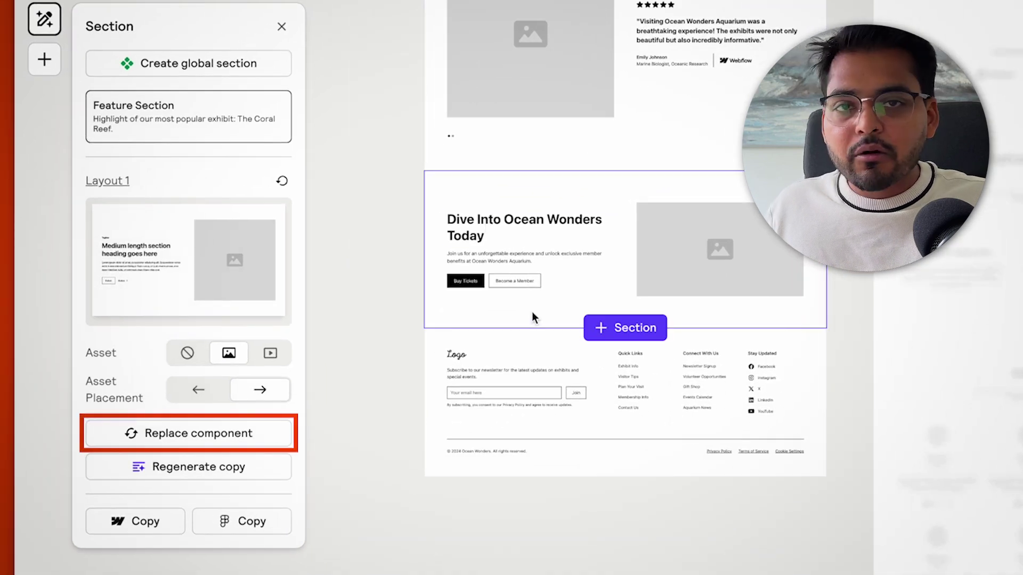
pyautogui.scroll(10, 593, 303)
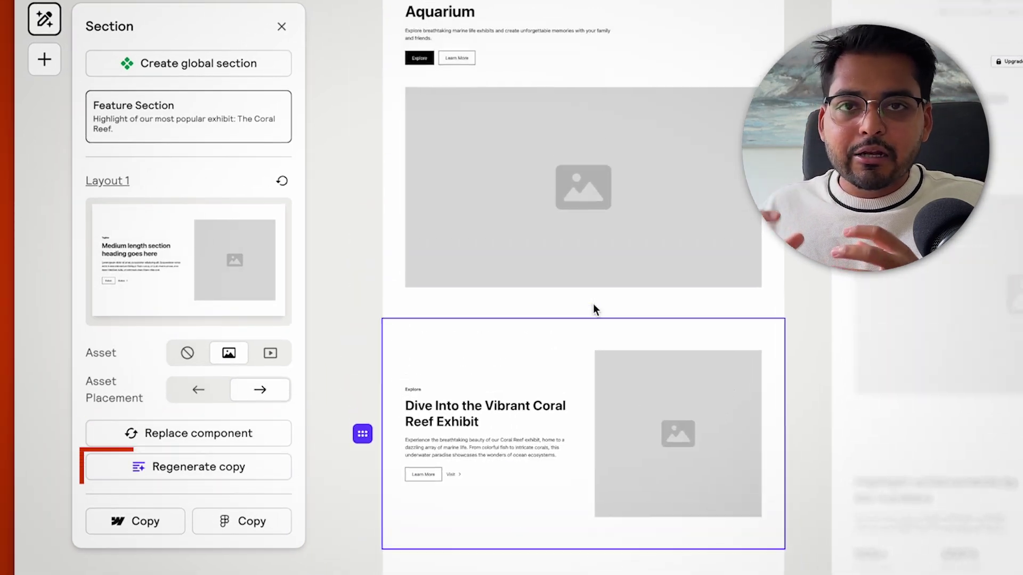
pyautogui.scroll(5, 593, 304)
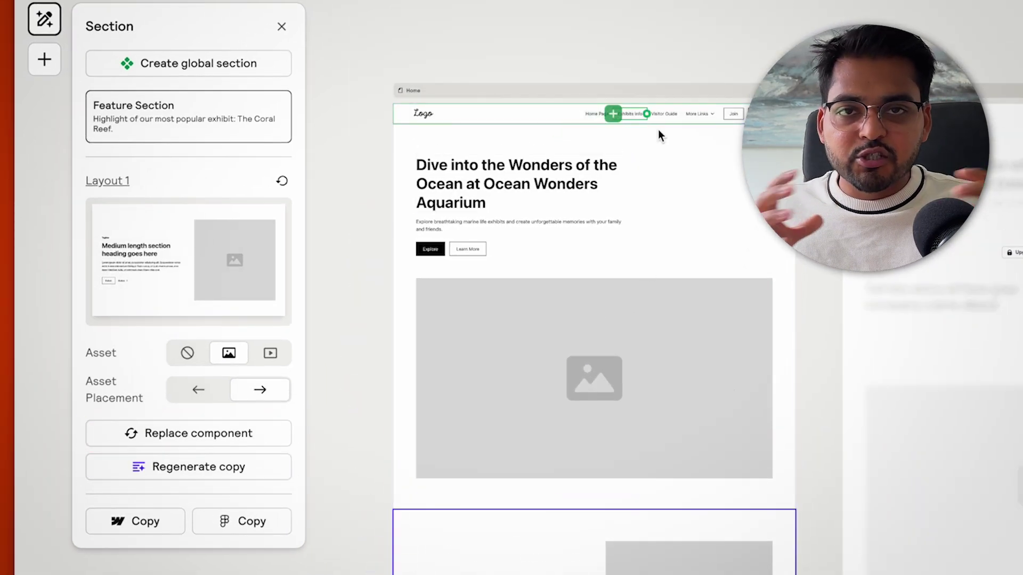
pyautogui.scroll(-5, 705, 260)
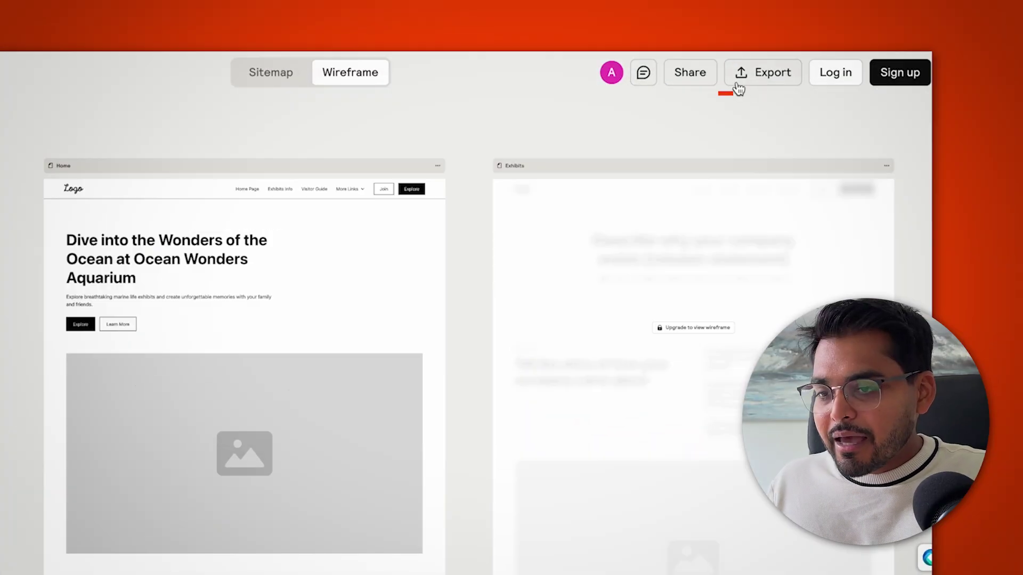
pyautogui.click(762, 81)
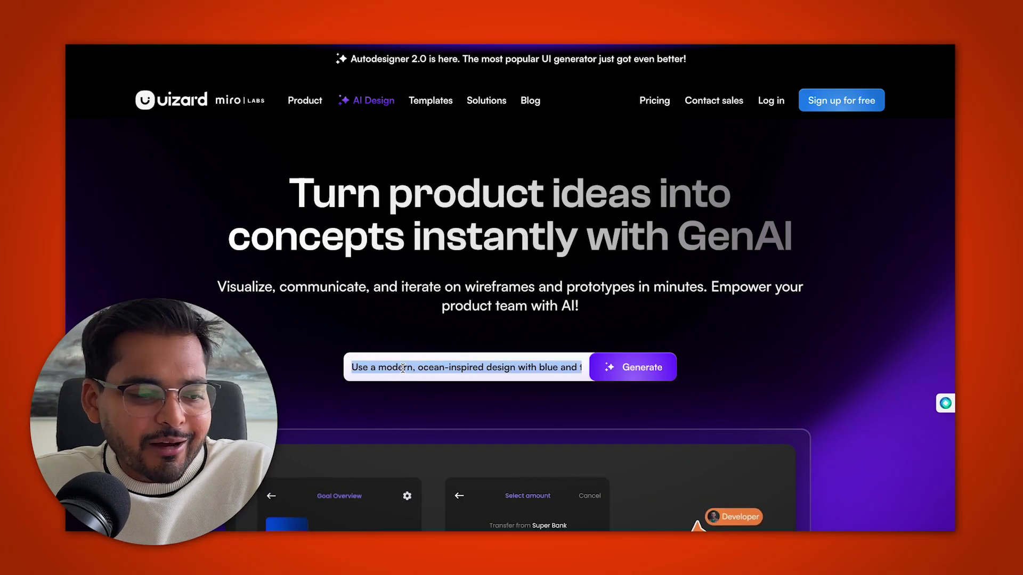
# Step: Start an Autodesigner project from the pasted Ocean Wonders Aquarium description, deleting the plant-shop example text
pyautogui.press('End')
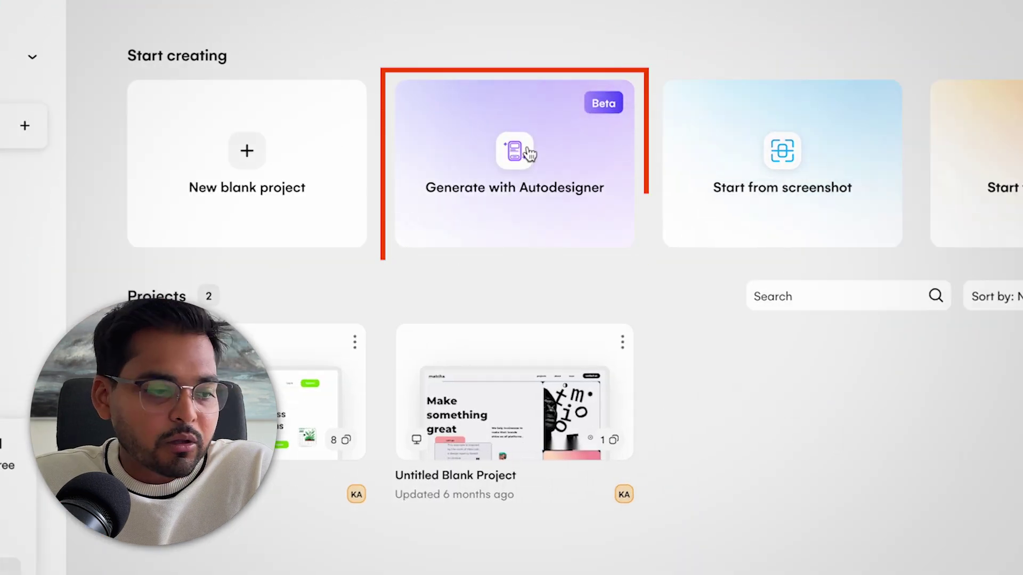
pyautogui.click(530, 154)
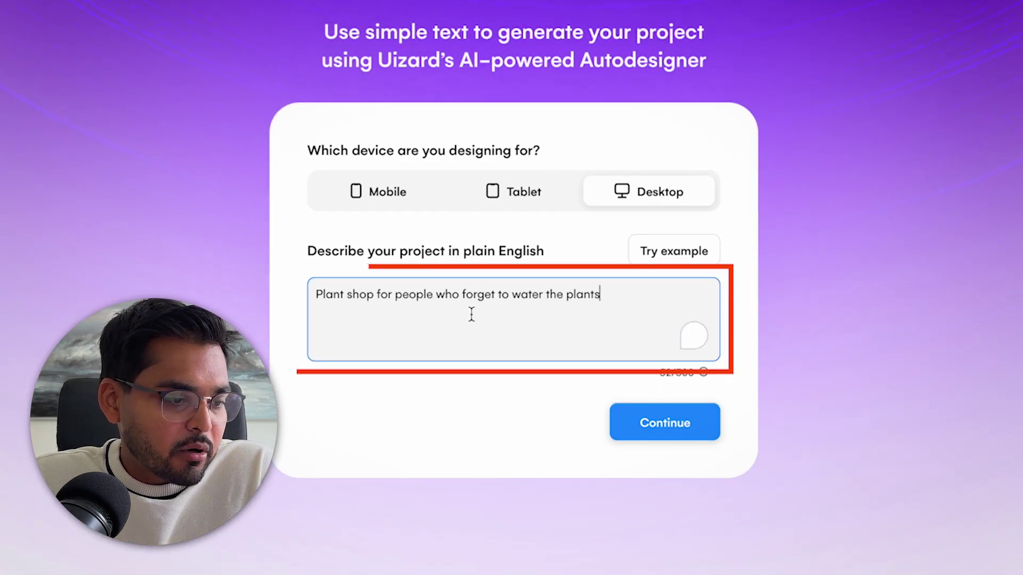
pyautogui.write('Create a website for Ocean Wonders Aquarium, showcasing marine life exhibits and visitor information. Use a modern, ocean-inspired design with blue and teal colors, featuring high-quality underwater imagery throughout.')
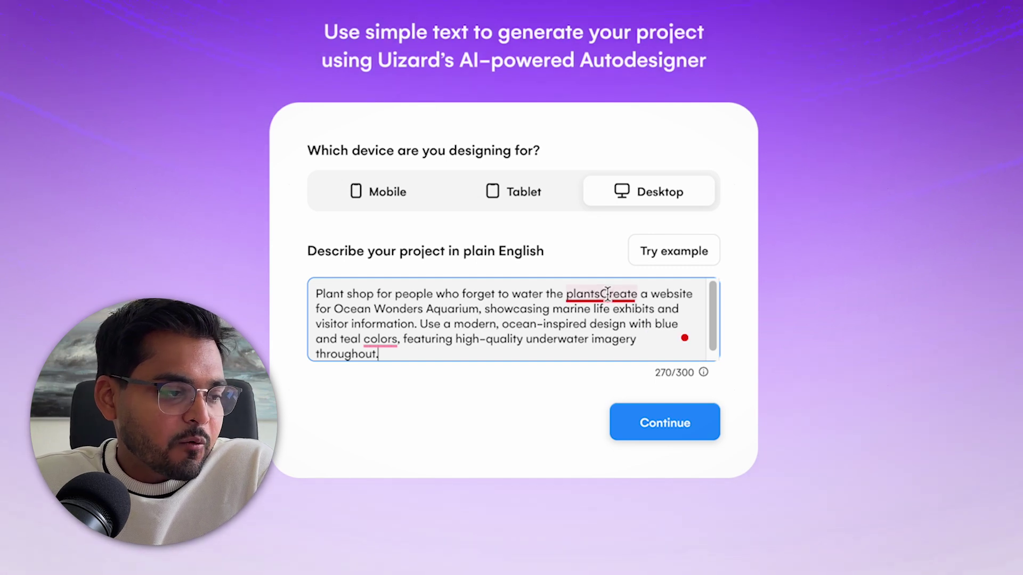
pyautogui.click(602, 293)
pyautogui.press('BackSpace')
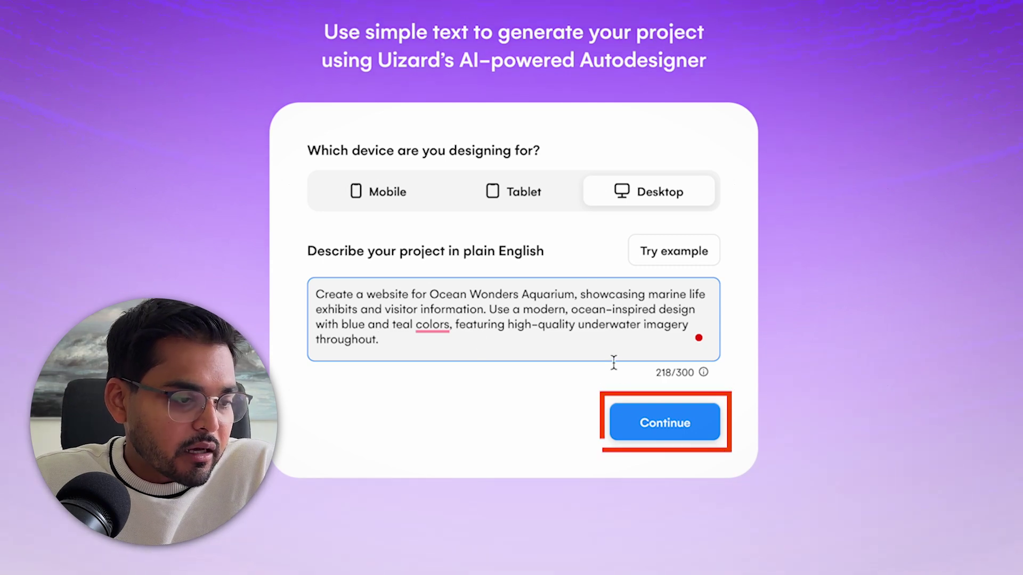
# Step: Continue to styling, choose the text Prompt style, and generate the aquarium's desktop screens
pyautogui.click(646, 422)
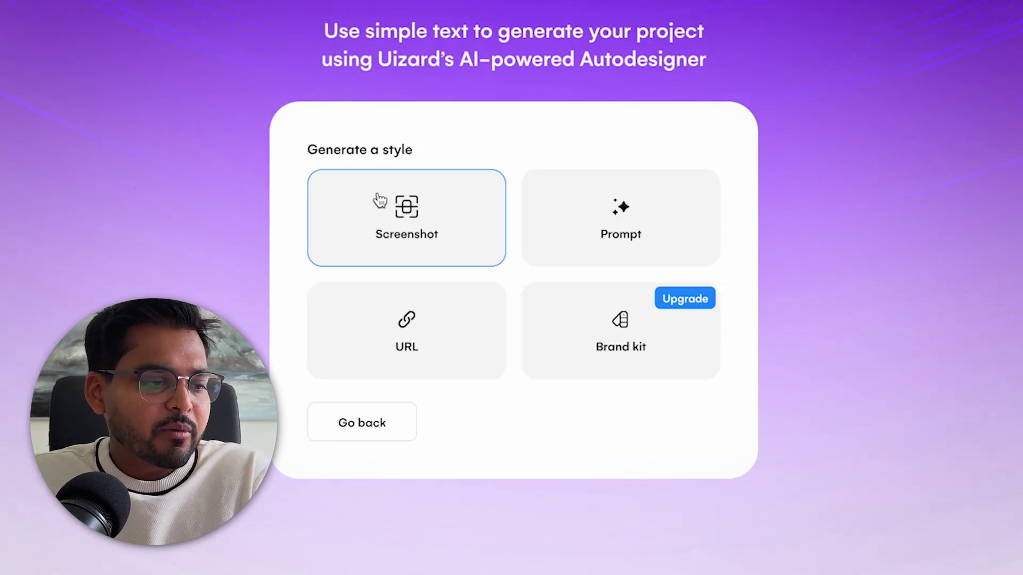
pyautogui.click(619, 228)
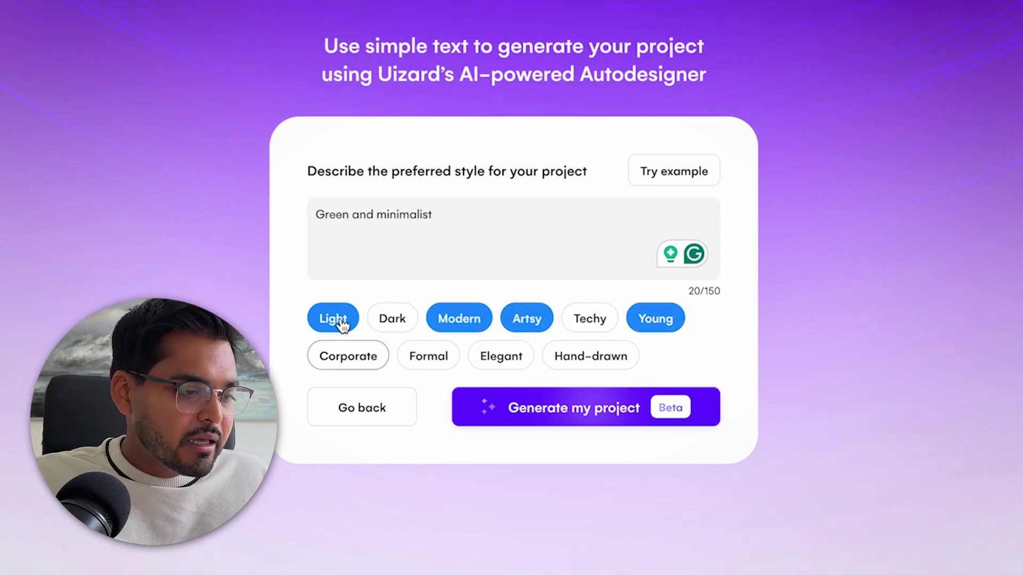
pyautogui.click(543, 416)
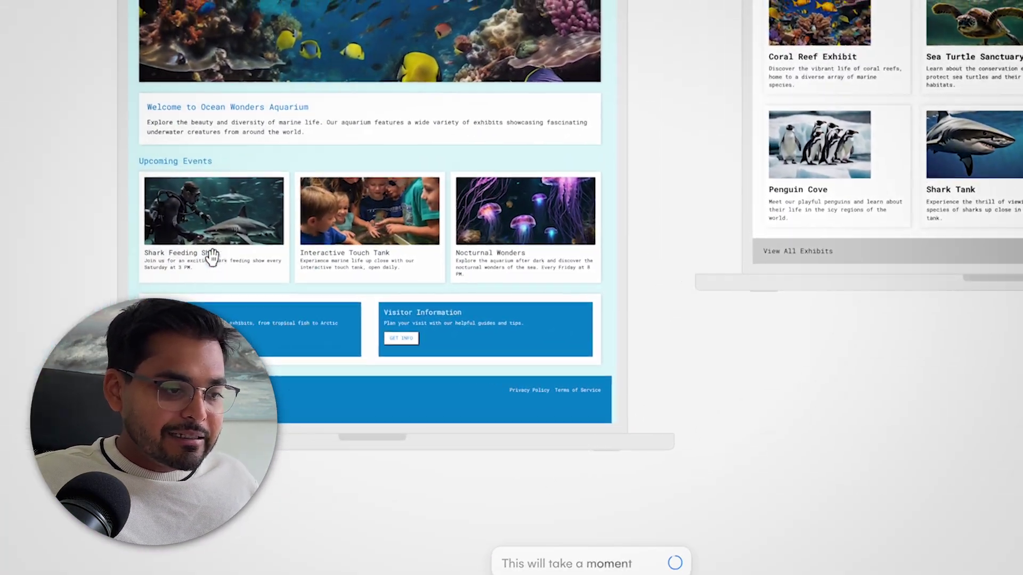
# Step: Scroll back and forth across the generated aquarium screens, including Product Details and Contact pages
pyautogui.scroll(-2, 212, 256)
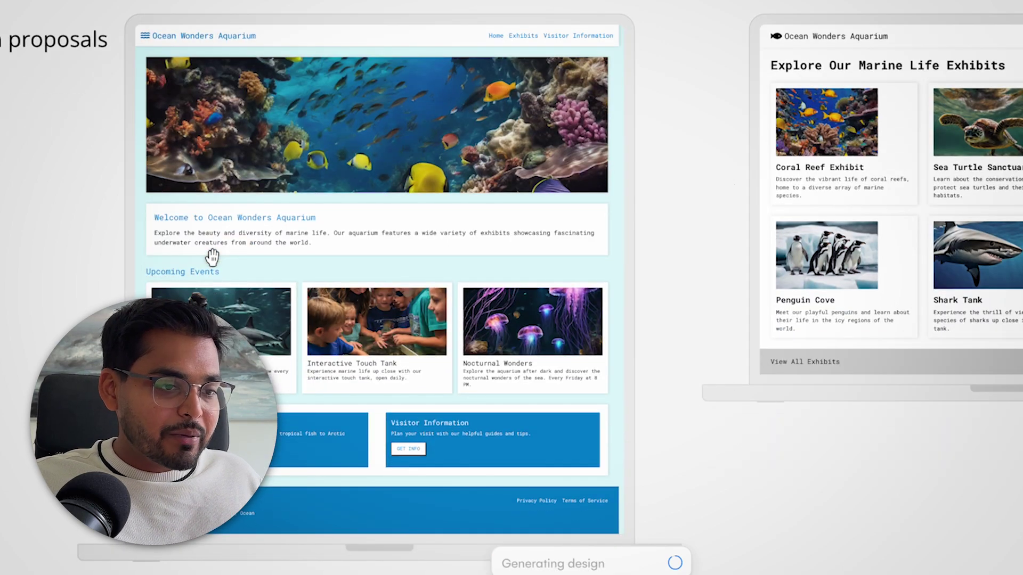
pyautogui.hscroll(10, 212, 257)
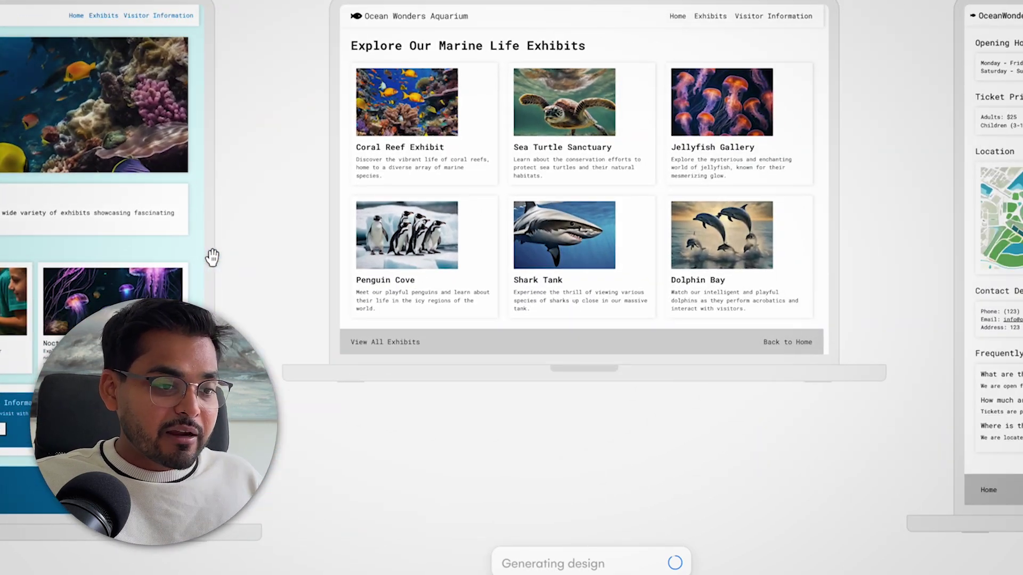
pyautogui.hscroll(3, 212, 257)
pyautogui.hscroll(-6, 212, 257)
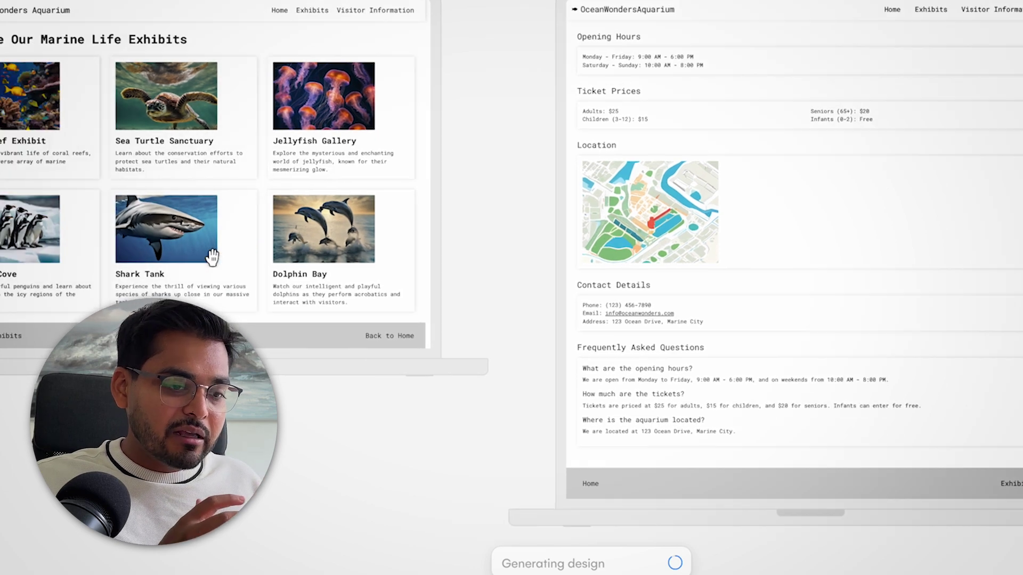
pyautogui.hscroll(-2, 212, 256)
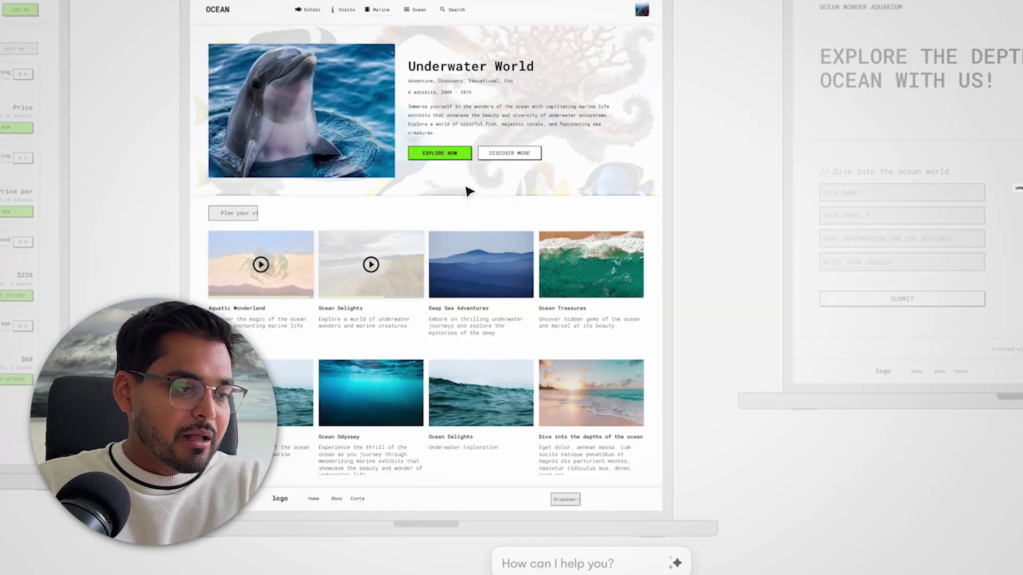
pyautogui.hscroll(10, 466, 192)
pyautogui.hscroll(-15, 467, 193)
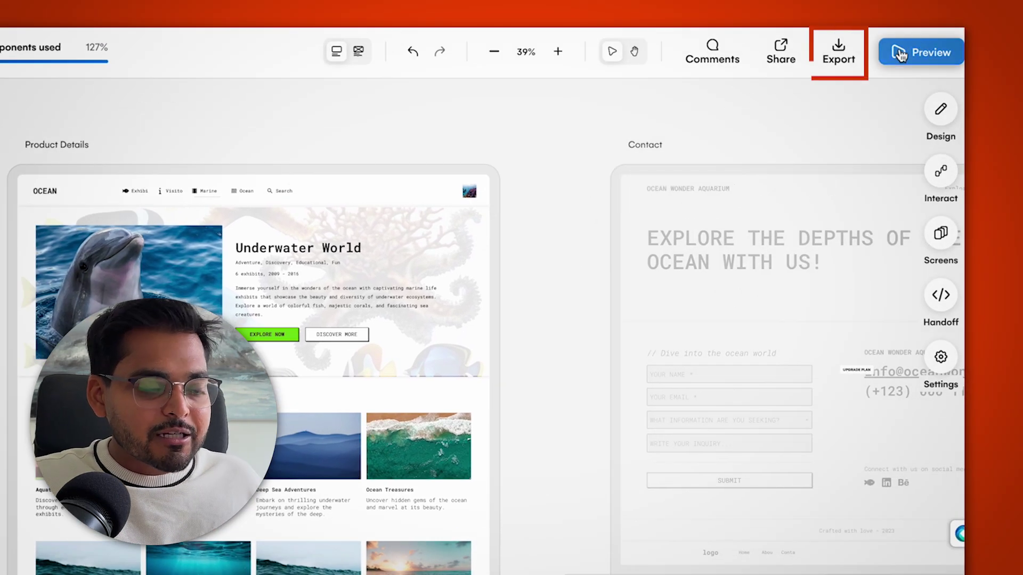
pyautogui.click(838, 55)
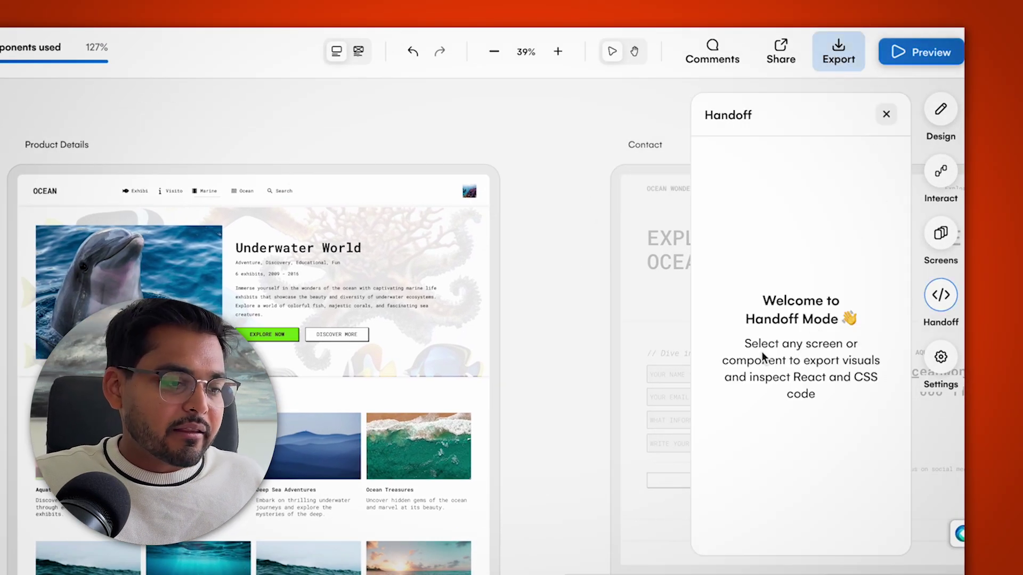
pyautogui.click(886, 115)
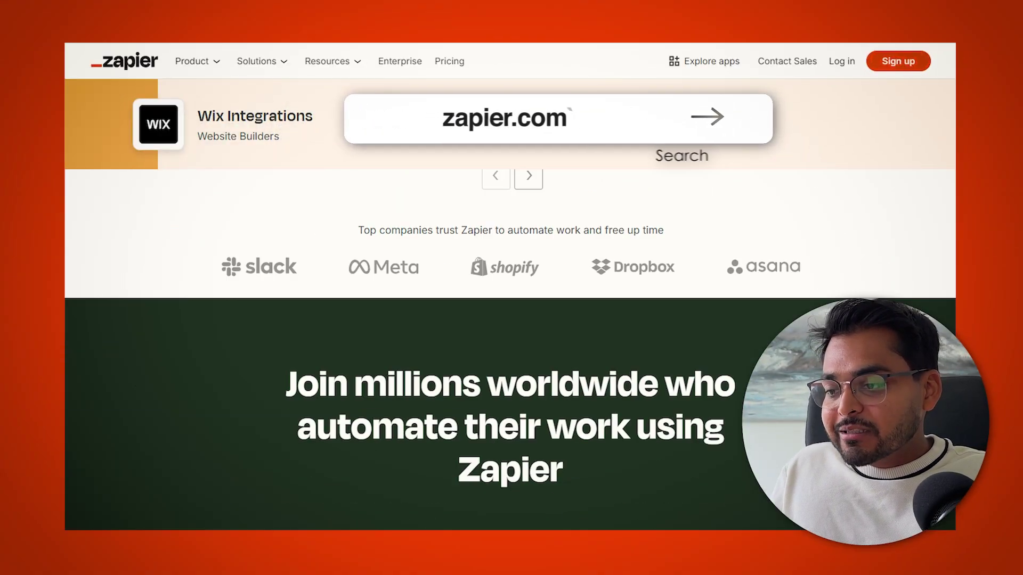
# Step: Scroll through Zapier's Wix templates such as Google Sheets, HubSpot, Trello and ClickSend SMS
pyautogui.scroll(4, 509, 347)
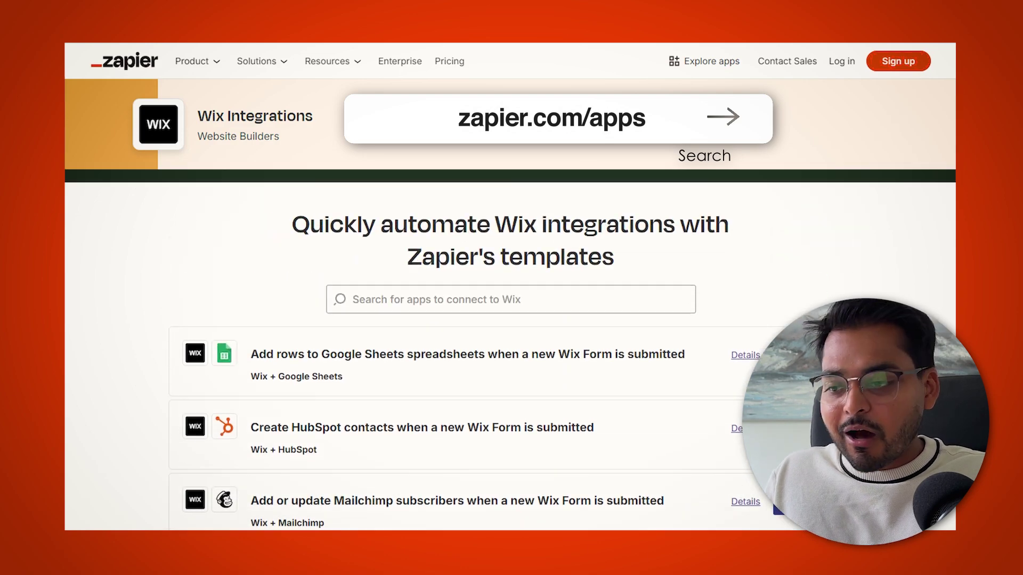
pyautogui.scroll(-6, 509, 346)
pyautogui.scroll(-15, 510, 347)
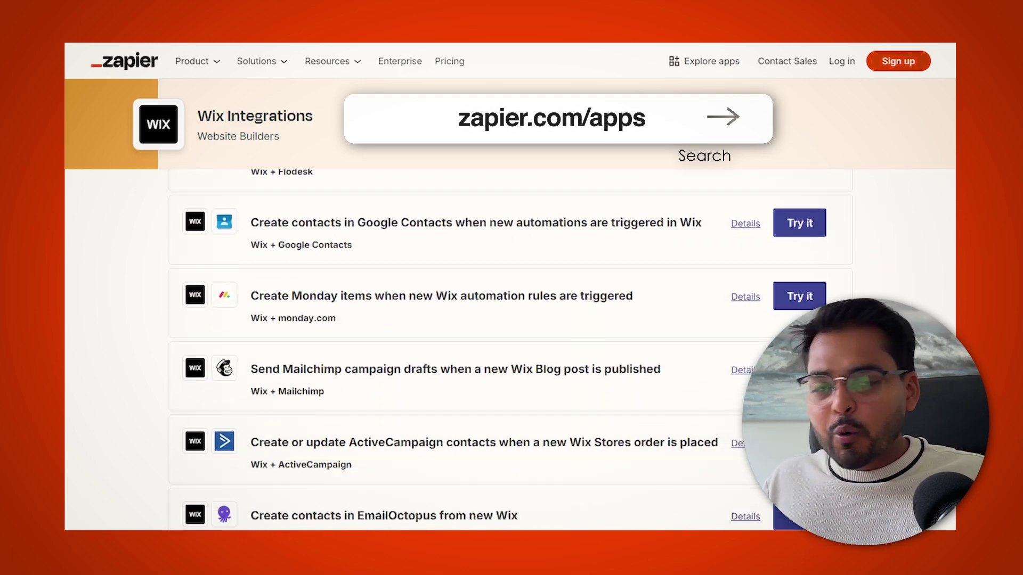
pyautogui.scroll(-15, 510, 346)
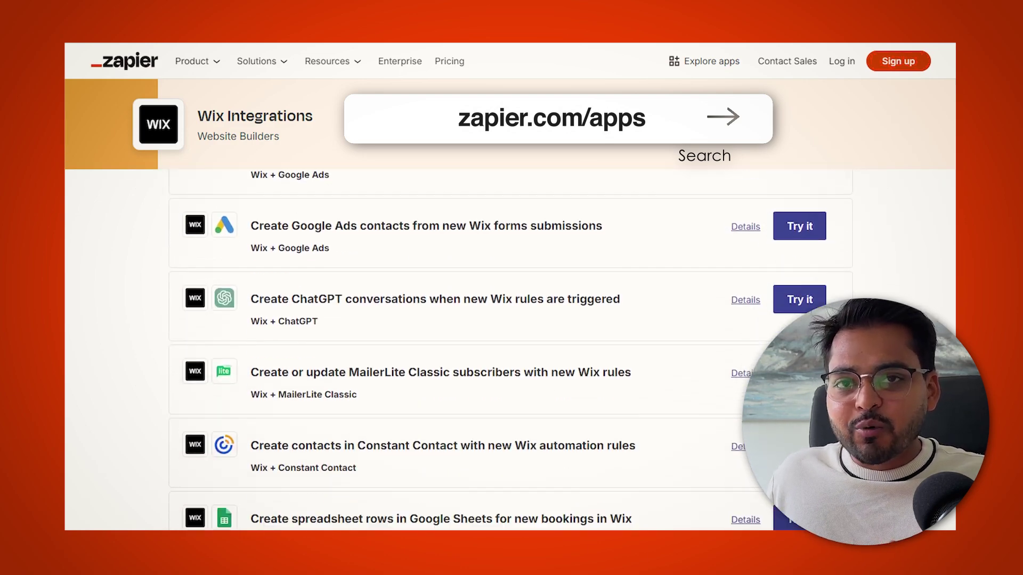
pyautogui.scroll(-15, 510, 346)
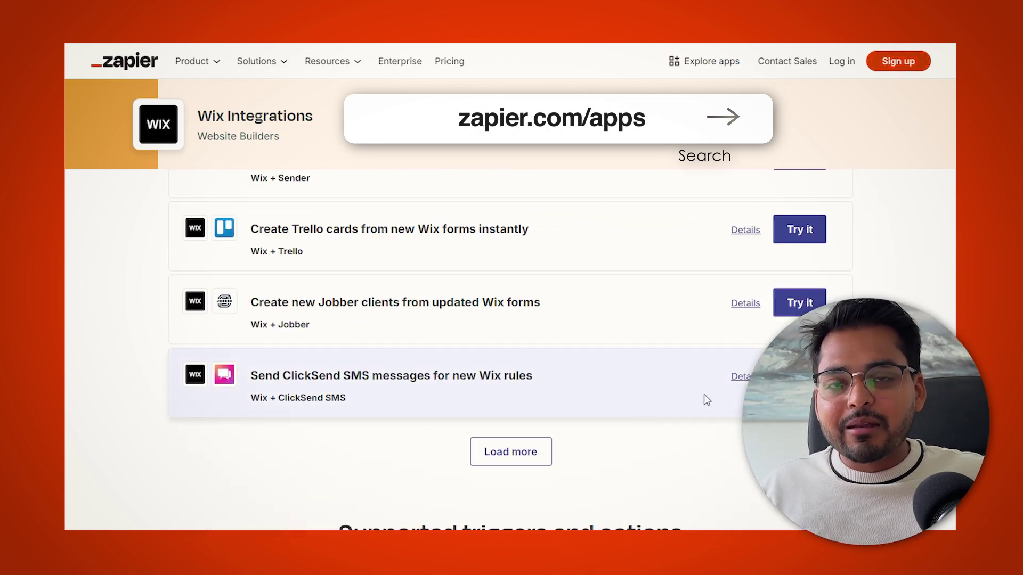
pyautogui.scroll(-8, 551, 379)
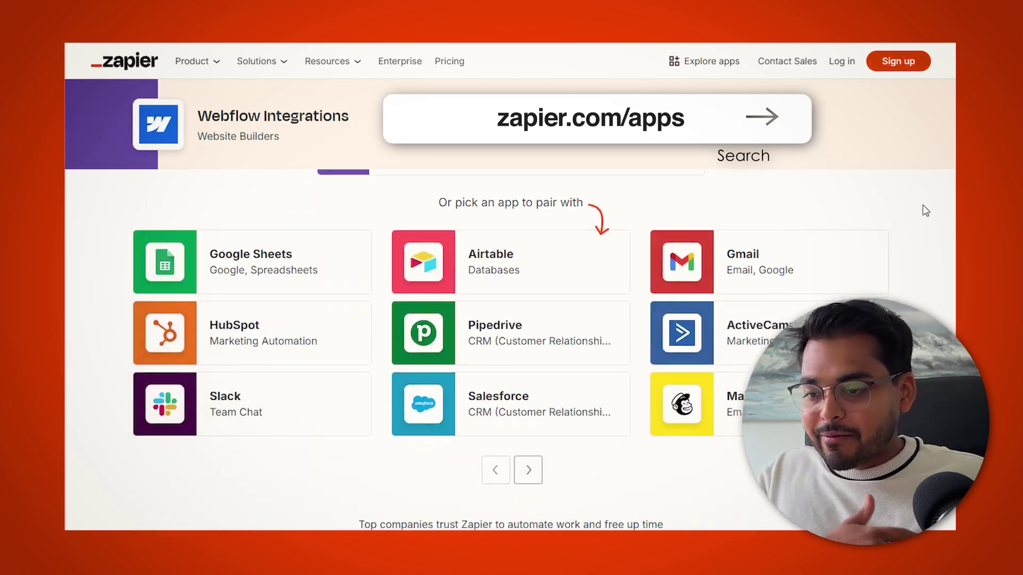
pyautogui.scroll(-15, 925, 217)
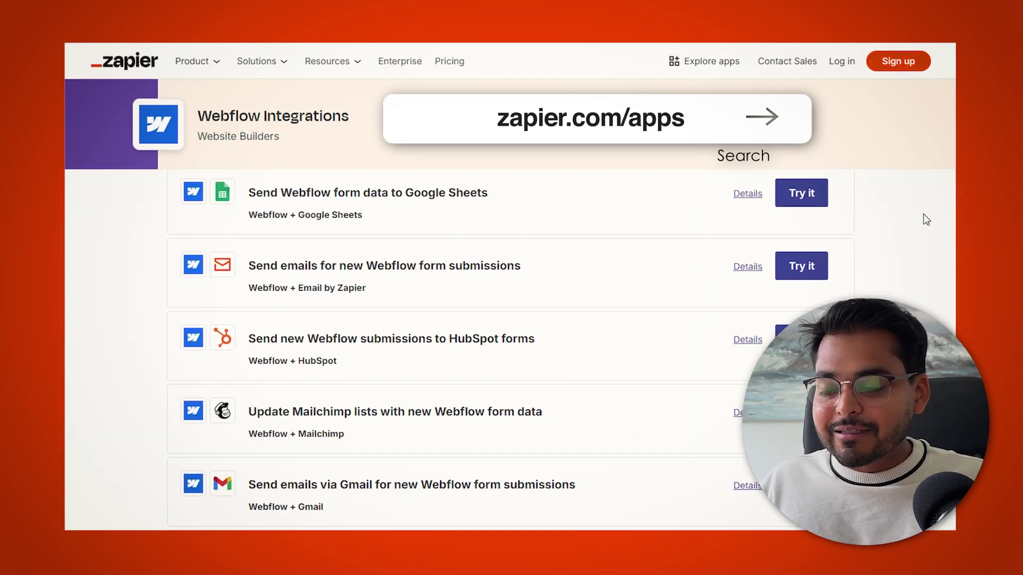
pyautogui.scroll(-15, 931, 229)
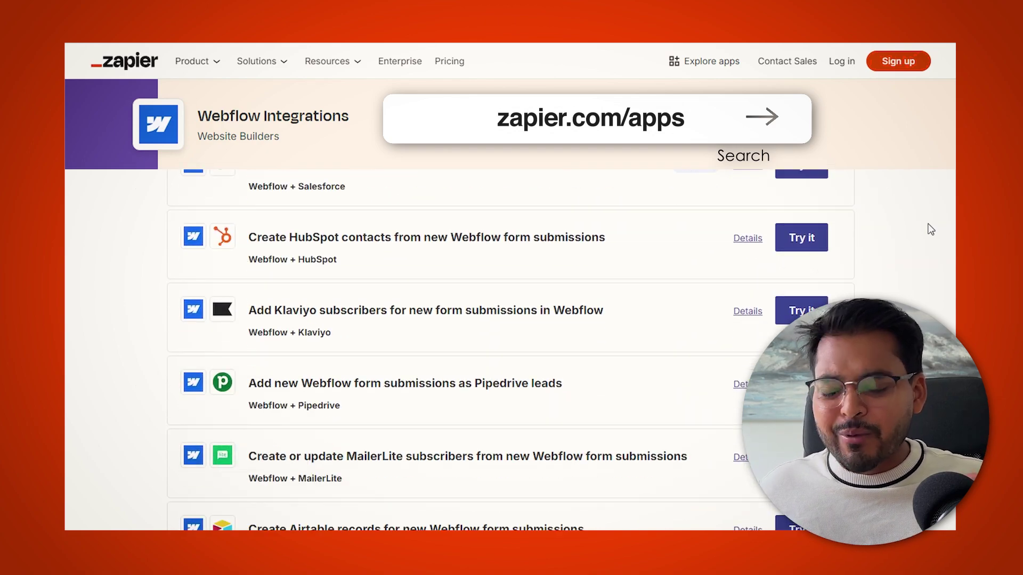
pyautogui.scroll(-15, 931, 230)
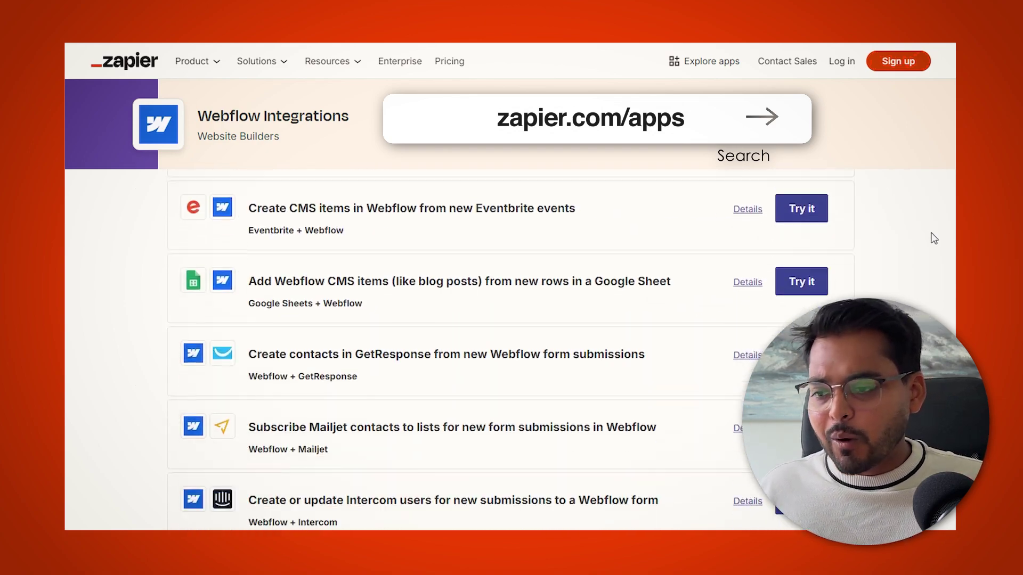